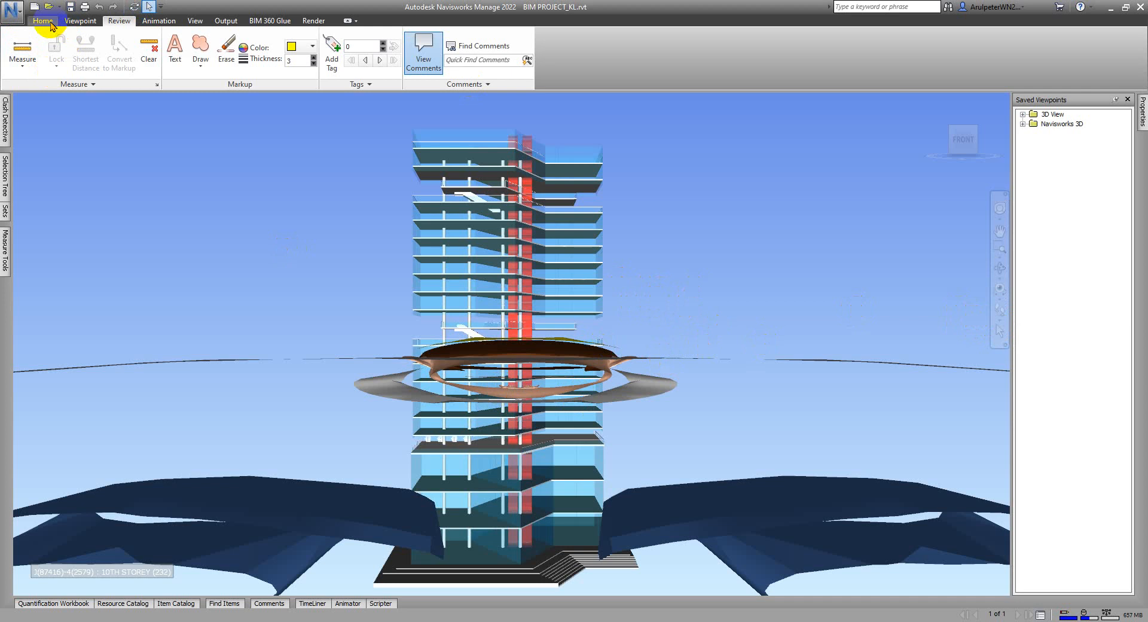
- In the current viewpoint's collision settings, set the viewer radius to 500 mm, height to 2000 mm and eye offset to 100 mm
{"action": "left_click", "coordinate": [80, 21]}
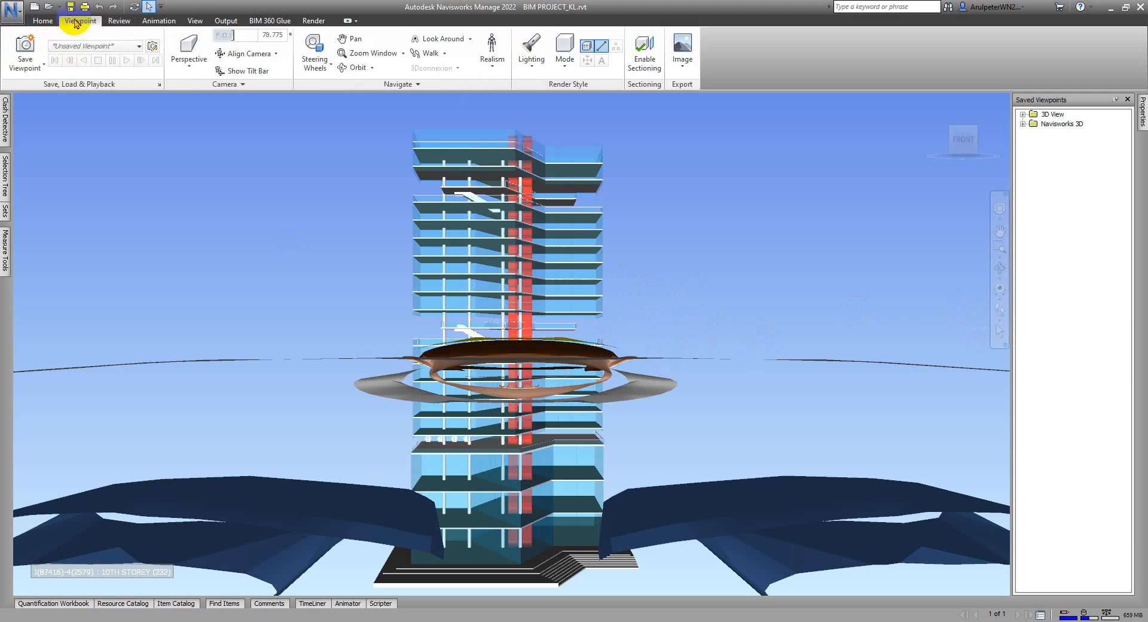
{"action": "left_click", "coordinate": [153, 48]}
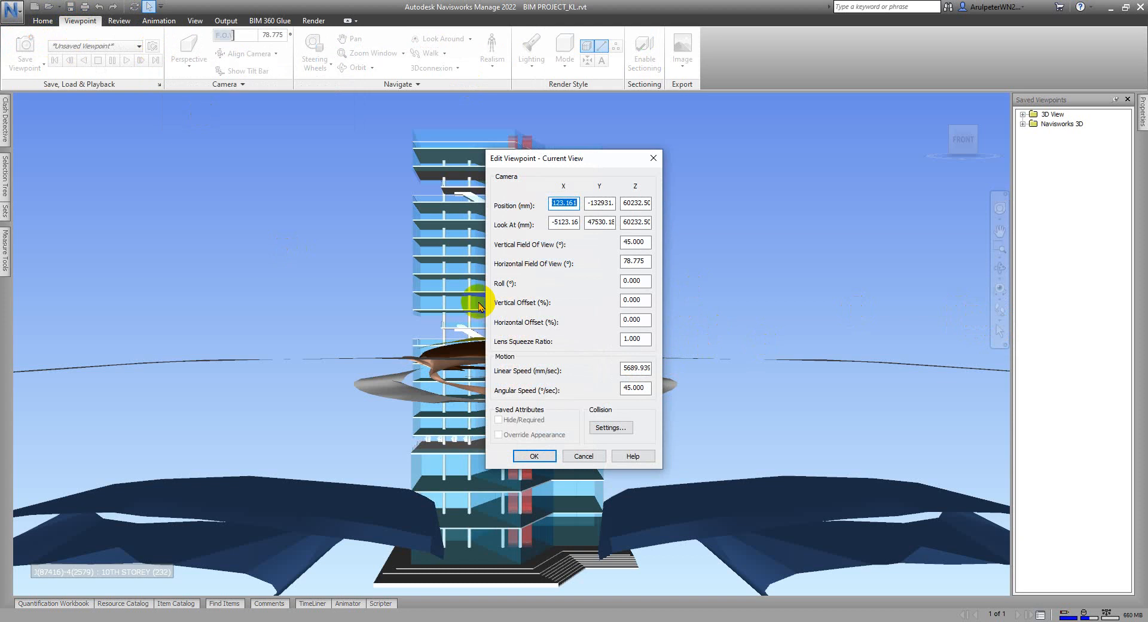
{"action": "left_click", "coordinate": [619, 429]}
{"action": "left_click_drag", "start_coordinate": [557, 203], "coordinate": [274, 168]}
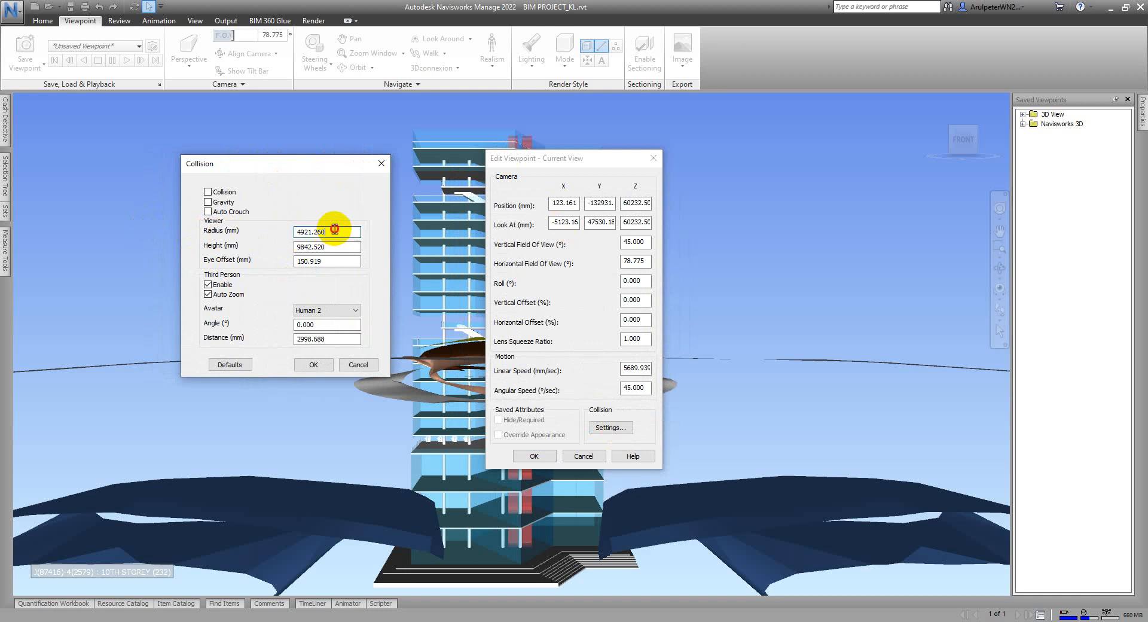
{"action": "left_click_drag", "start_coordinate": [334, 231], "coordinate": [246, 245]}
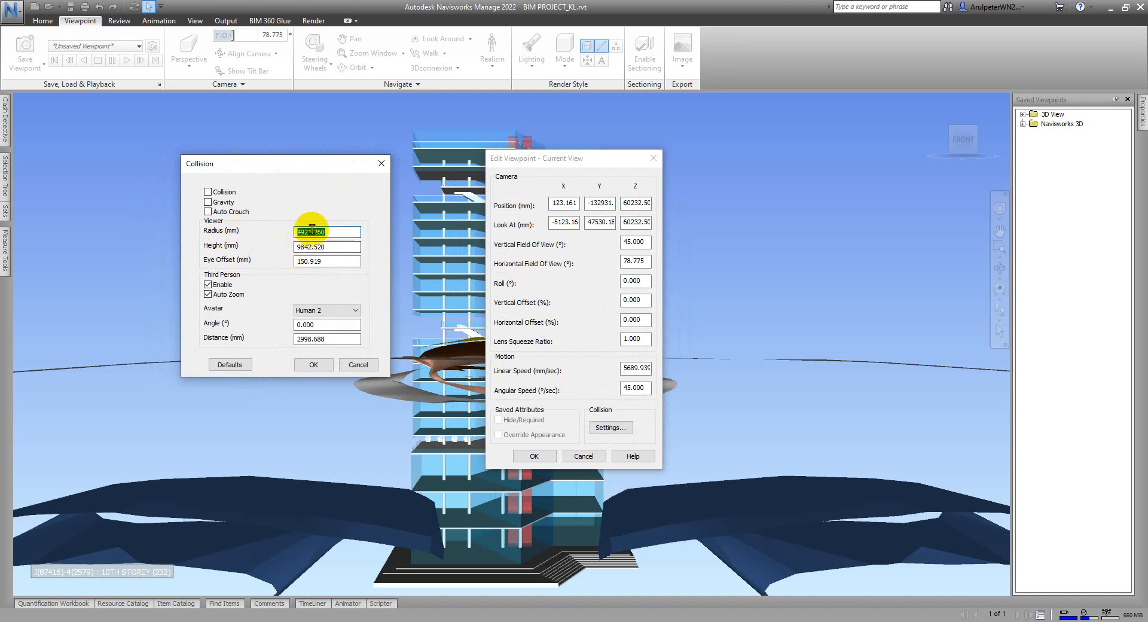
{"action": "type", "text": "50"}
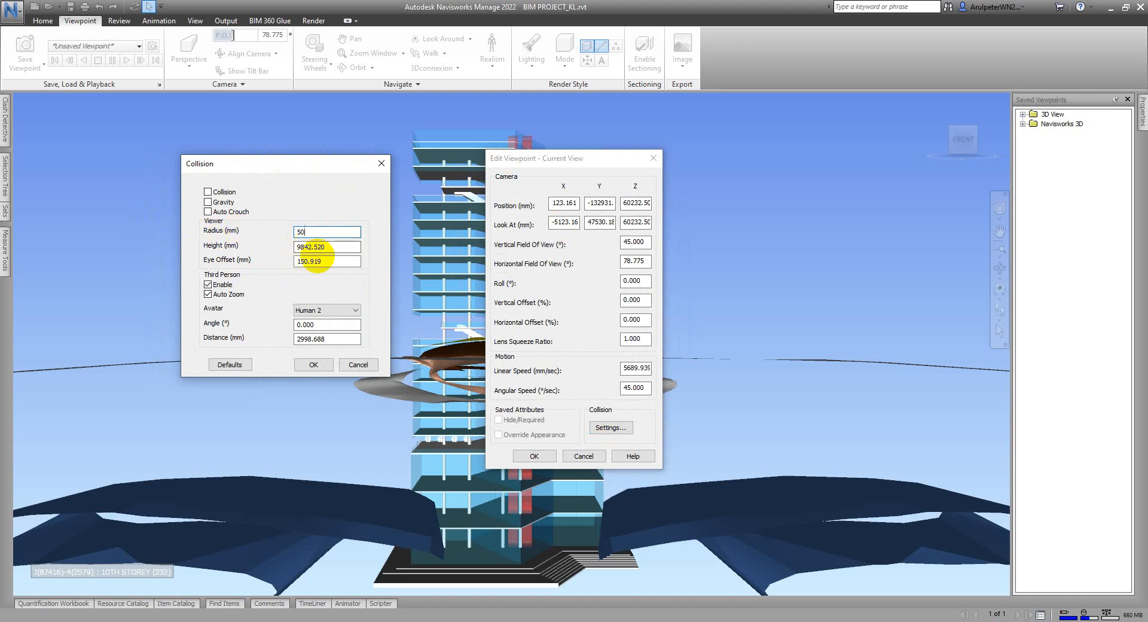
{"action": "type", "text": "0"}
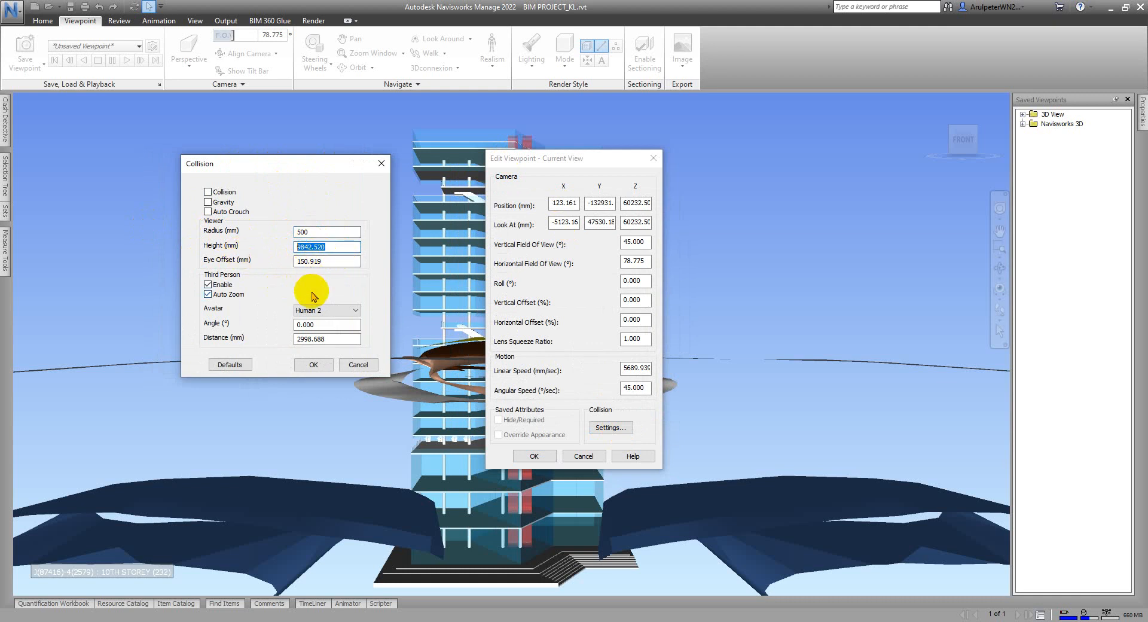
{"action": "type", "text": "2000"}
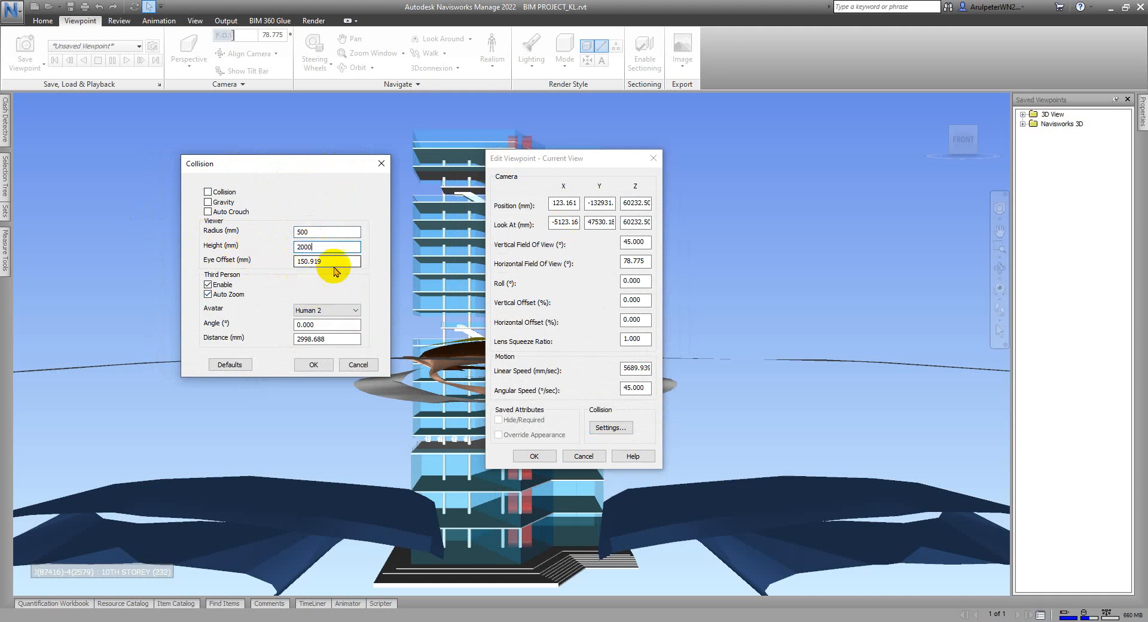
{"action": "left_click_drag", "start_coordinate": [342, 264], "coordinate": [275, 266]}
{"action": "type", "text": "100"}
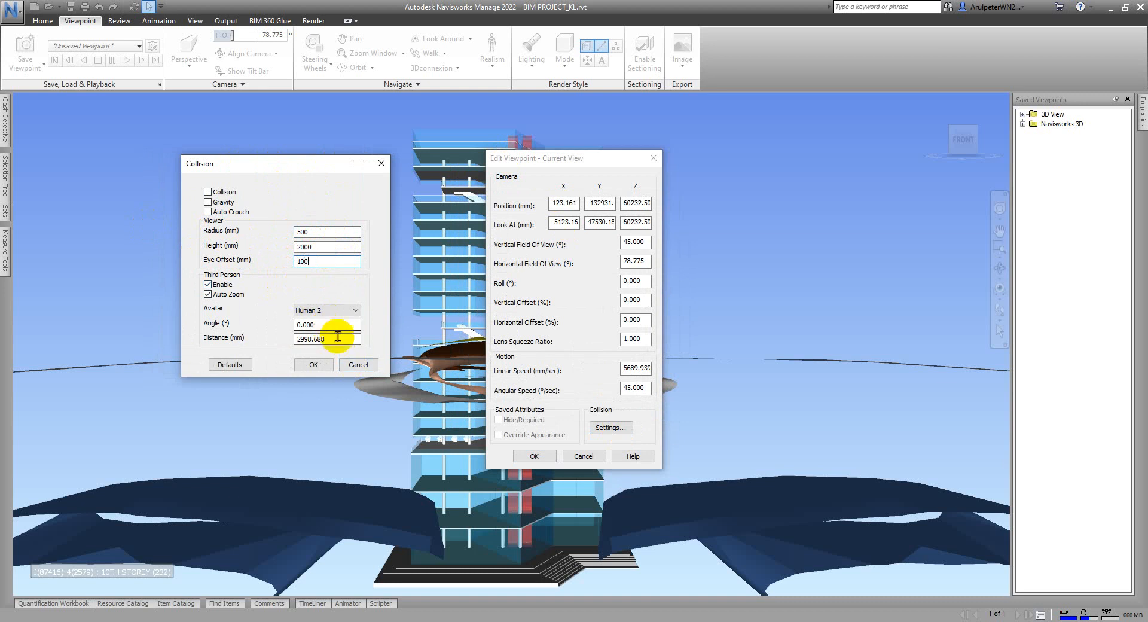
- Set the third-person distance to 7000 mm and apply the collision and viewpoint settings
{"action": "type", "text": "7000"}
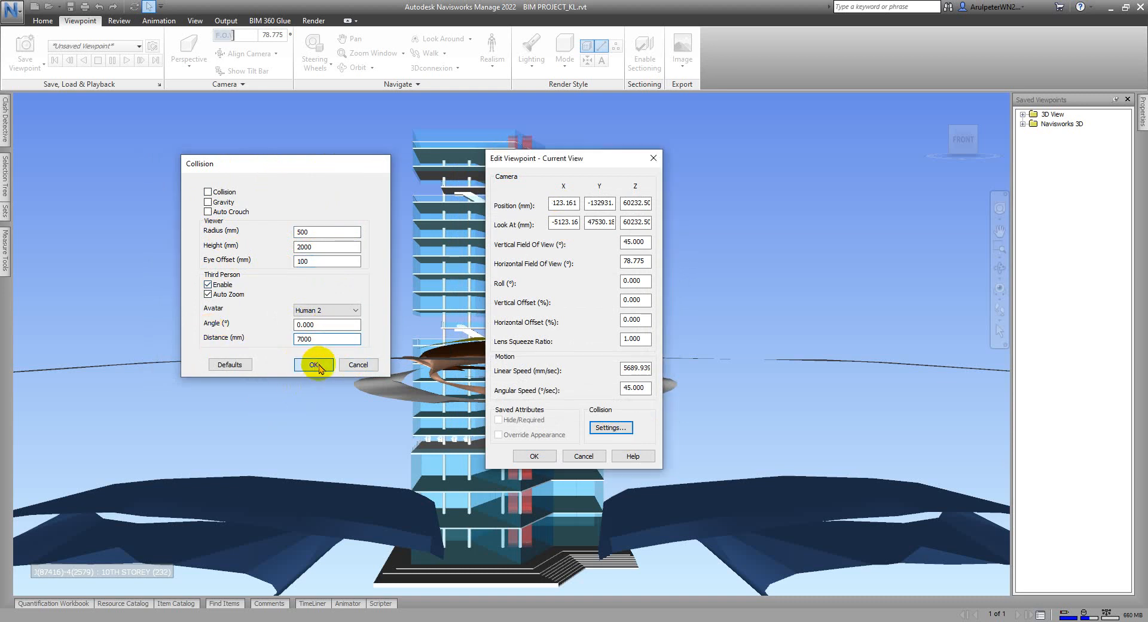
{"action": "left_click", "coordinate": [314, 366]}
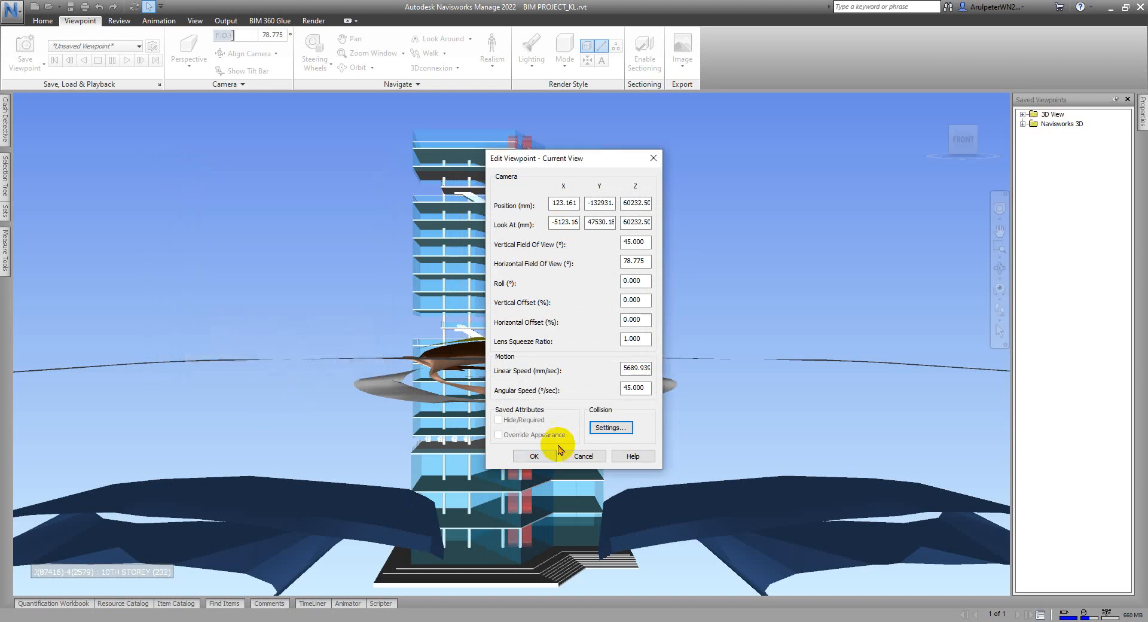
{"action": "left_click", "coordinate": [544, 458]}
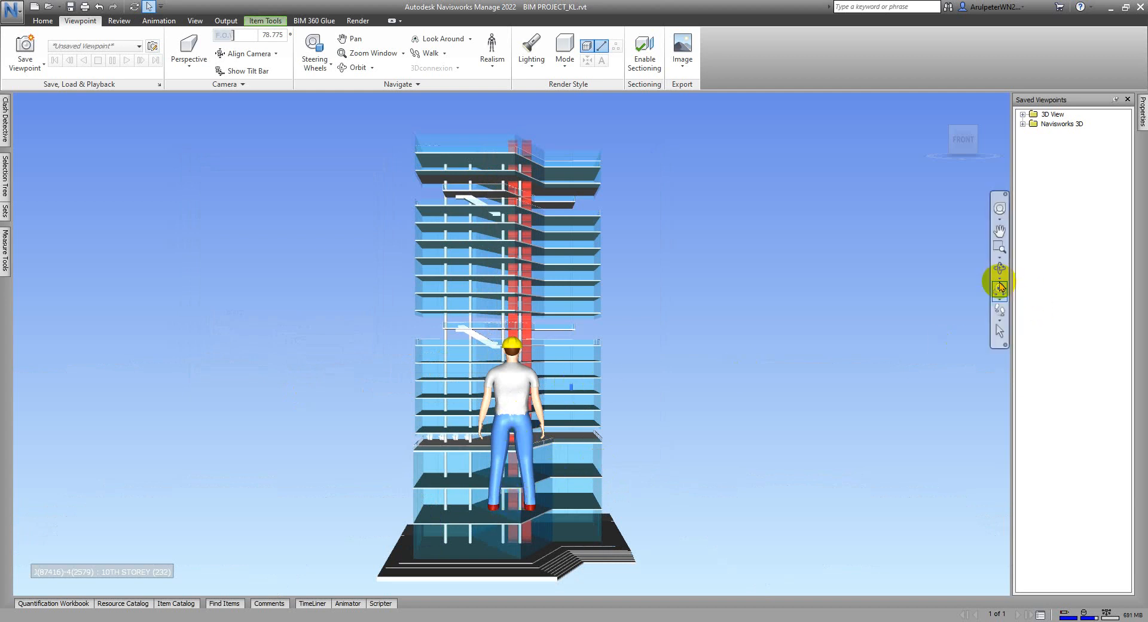
- Bring the third-person avatar close to the building's first-storey slab, facing the glazed facade and columns
{"action": "left_click_drag", "start_coordinate": [564, 389], "coordinate": [492, 479]}
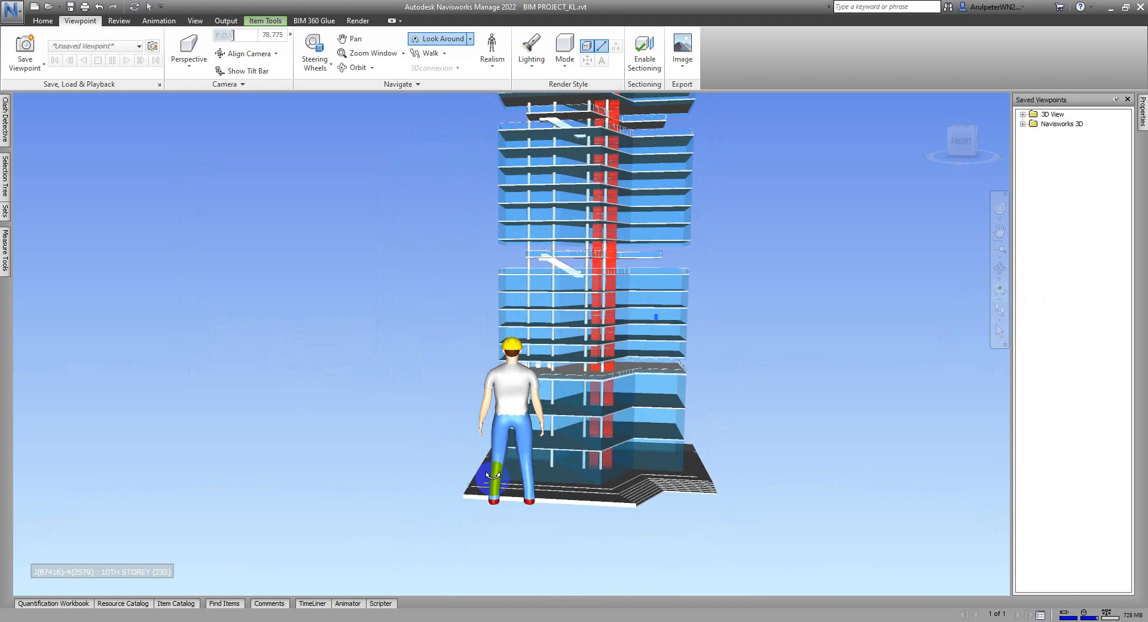
{"action": "scroll", "coordinate": [568, 484], "scroll_direction": "up", "scroll_amount": 5}
{"action": "scroll", "coordinate": [628, 468], "scroll_direction": "up", "scroll_amount": 10}
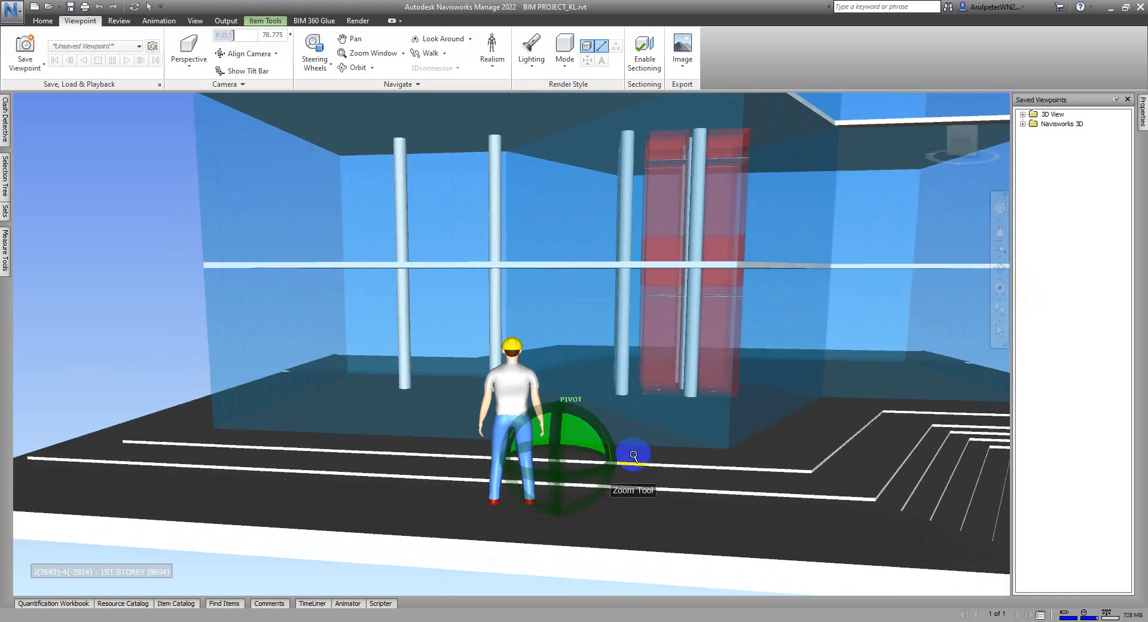
{"action": "scroll", "coordinate": [682, 428], "scroll_direction": "up", "scroll_amount": 10}
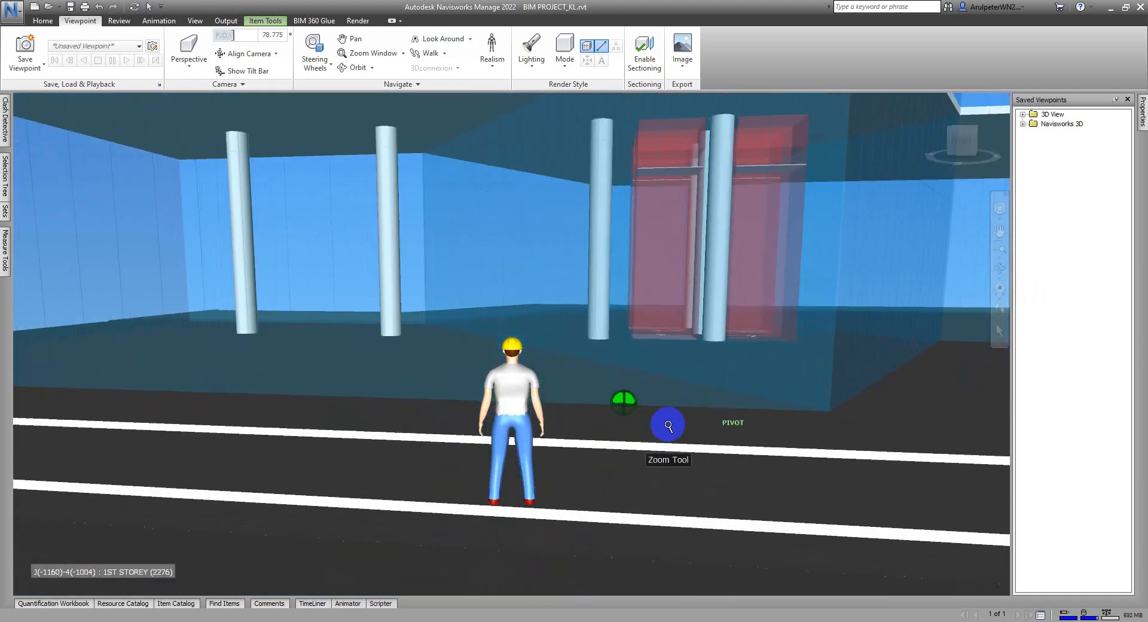
{"action": "scroll", "coordinate": [671, 419], "scroll_direction": "down", "scroll_amount": 10}
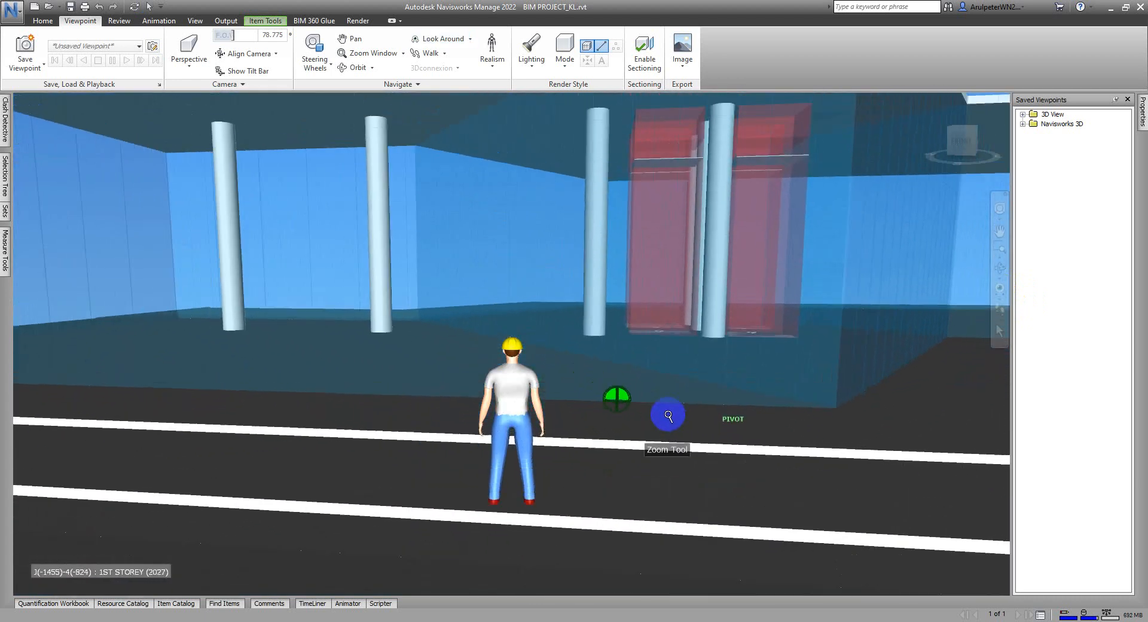
- Review the current viewpoint's collision settings for the viewer size and third-person distance
{"action": "left_click", "coordinate": [151, 46]}
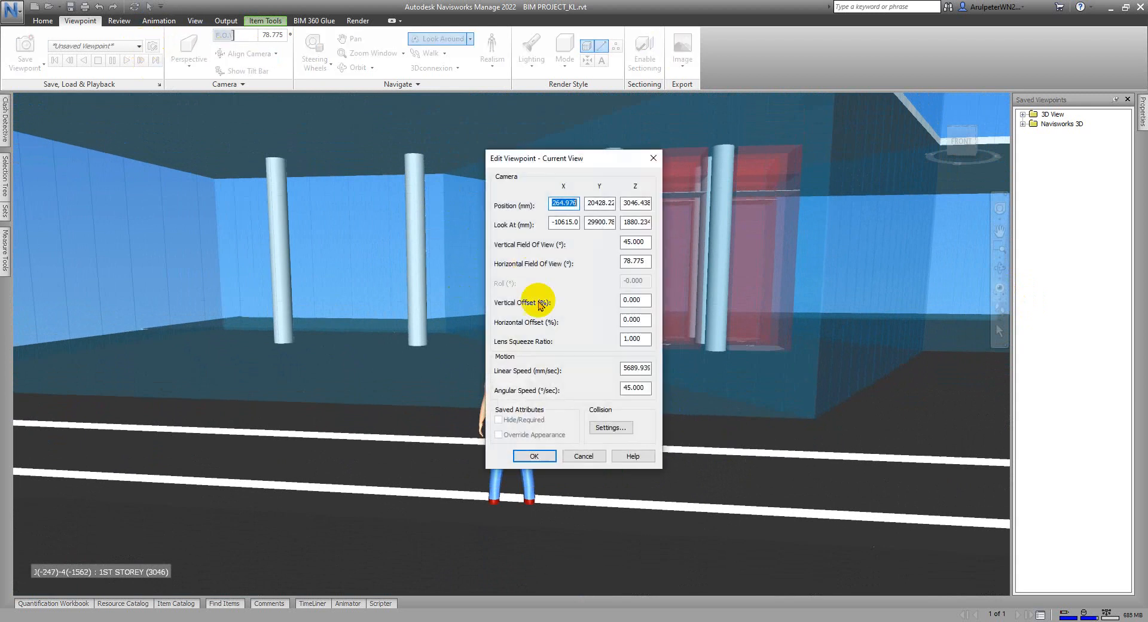
{"action": "left_click", "coordinate": [599, 427]}
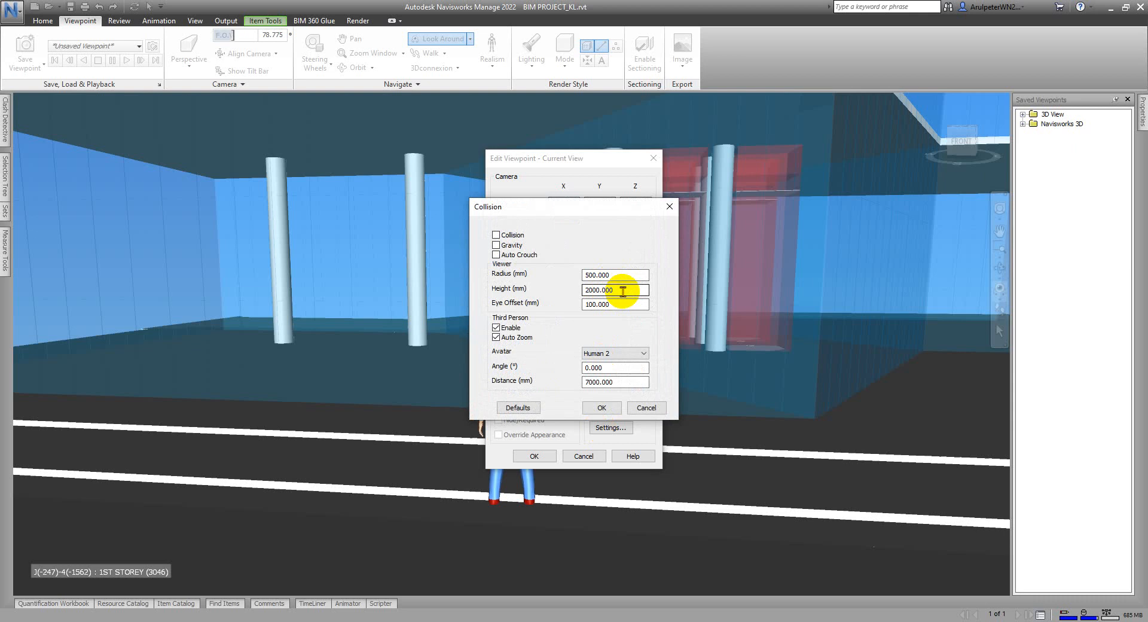
{"action": "left_click", "coordinate": [602, 408]}
{"action": "left_click", "coordinate": [529, 456]}
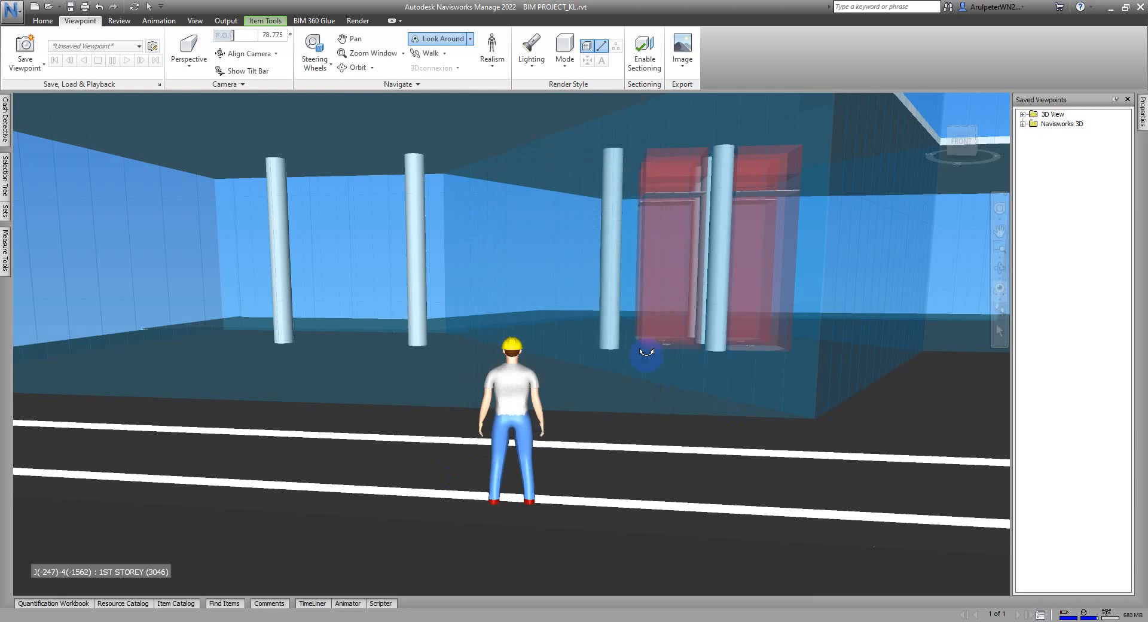
- Activate the Walk tool with Gravity turned on and walk the avatar along the first-storey glass facade
{"action": "left_click", "coordinate": [501, 74]}
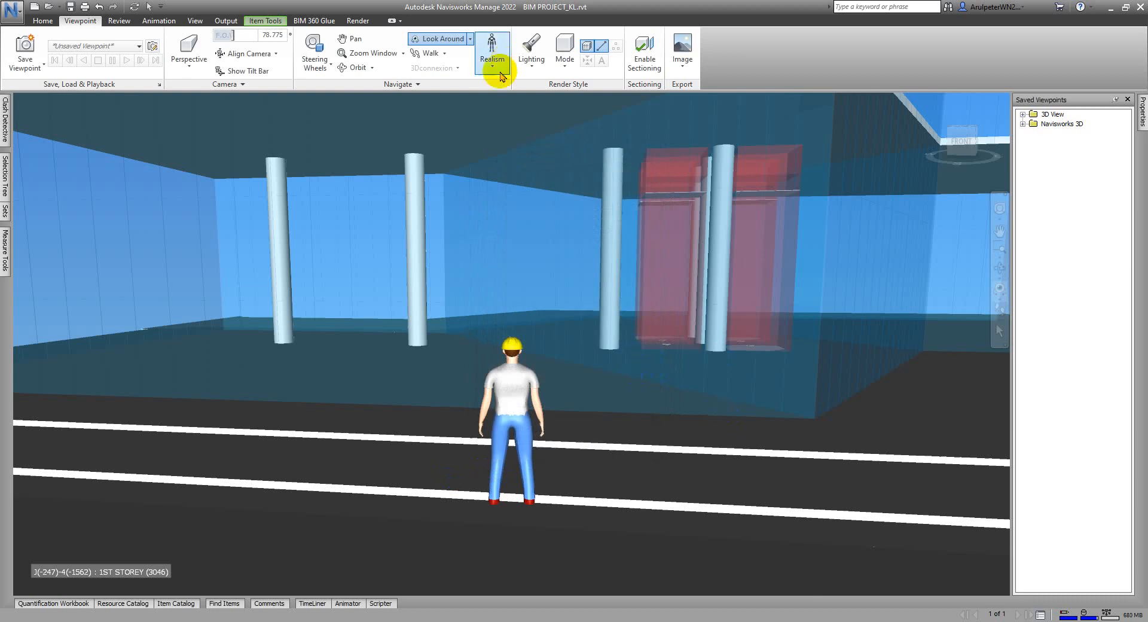
{"action": "left_click", "coordinate": [426, 54]}
{"action": "left_click", "coordinate": [491, 58]}
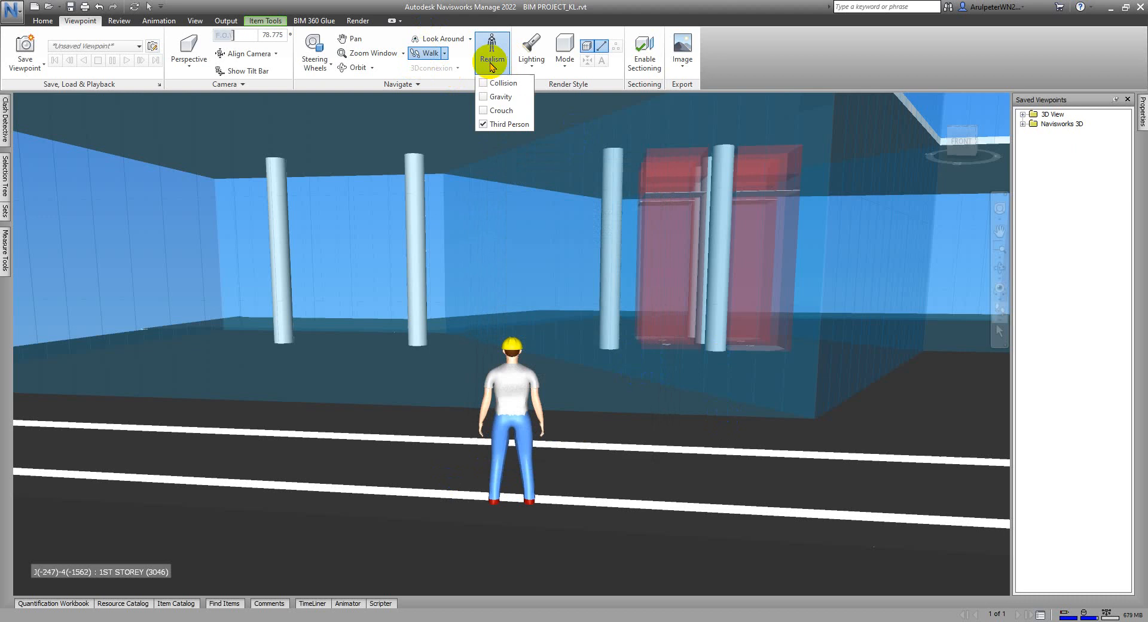
{"action": "left_click", "coordinate": [485, 97]}
{"action": "left_click", "coordinate": [686, 441]}
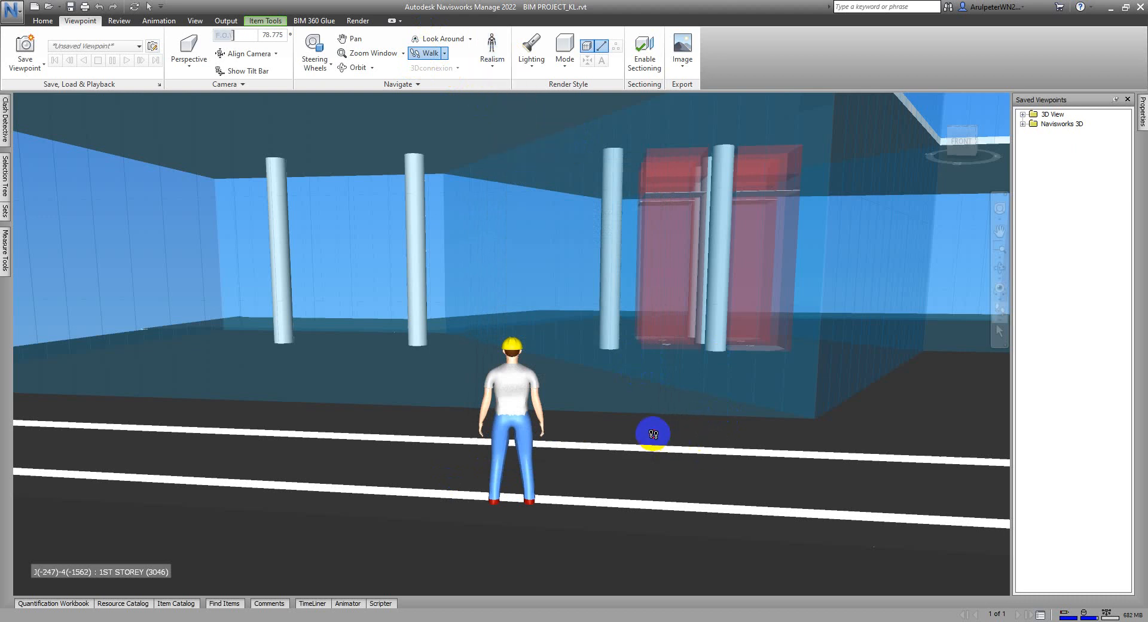
{"action": "left_click_drag", "start_coordinate": [654, 435], "coordinate": [340, 417]}
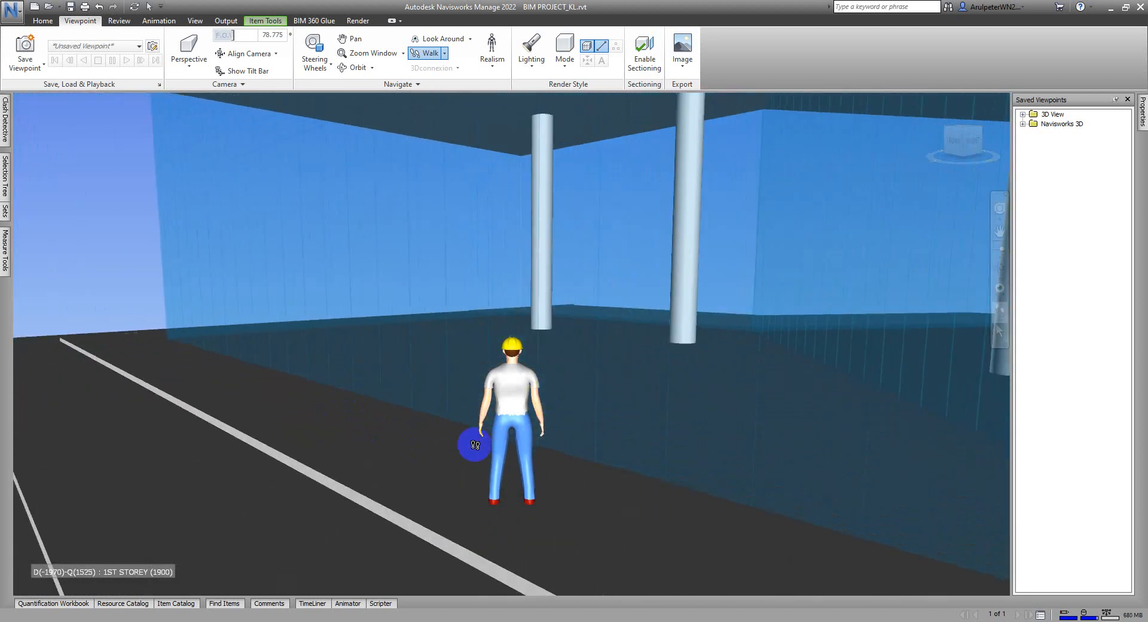
- Start a point-to-point measurement and lock it to the X axis
{"action": "left_click", "coordinate": [119, 22]}
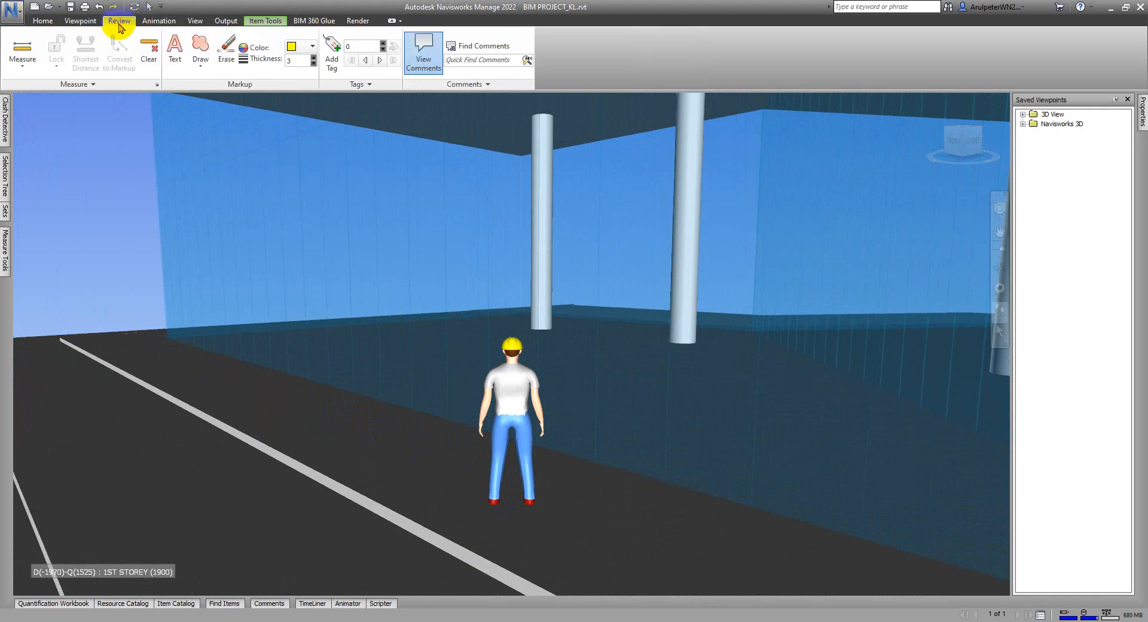
{"action": "left_click", "coordinate": [23, 69]}
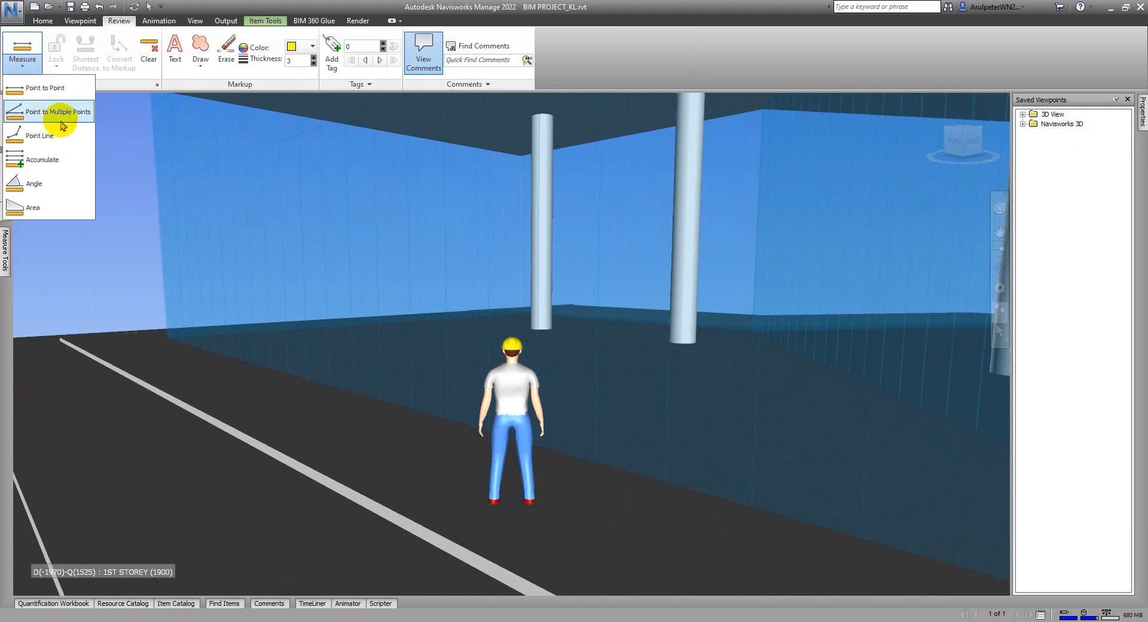
{"action": "left_click", "coordinate": [24, 69]}
{"action": "left_click", "coordinate": [22, 66]}
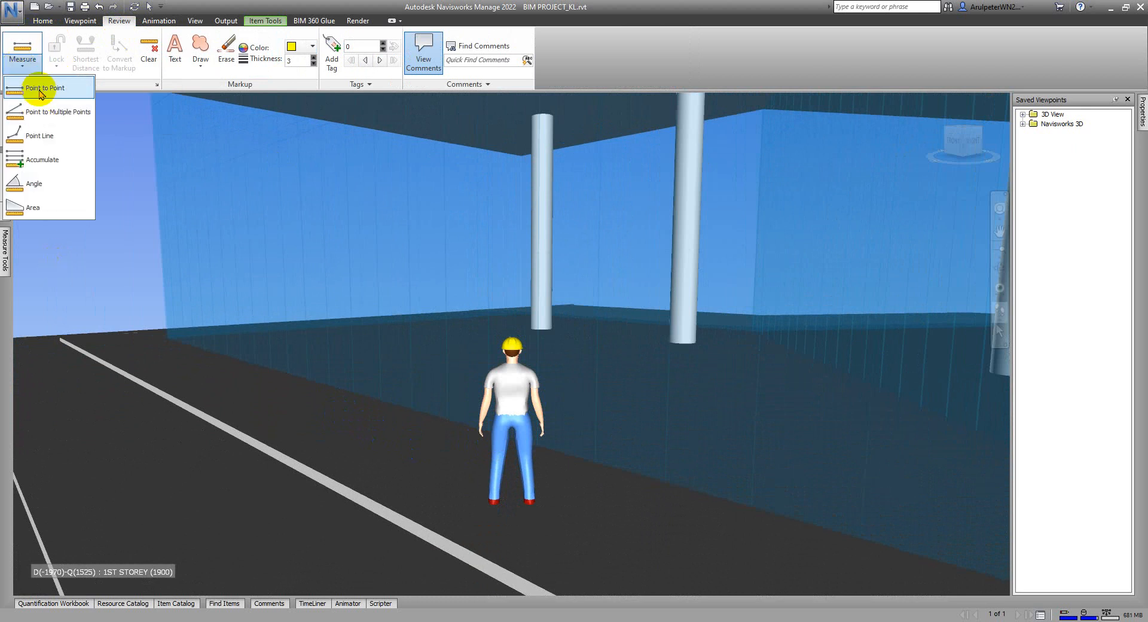
{"action": "left_click", "coordinate": [41, 93]}
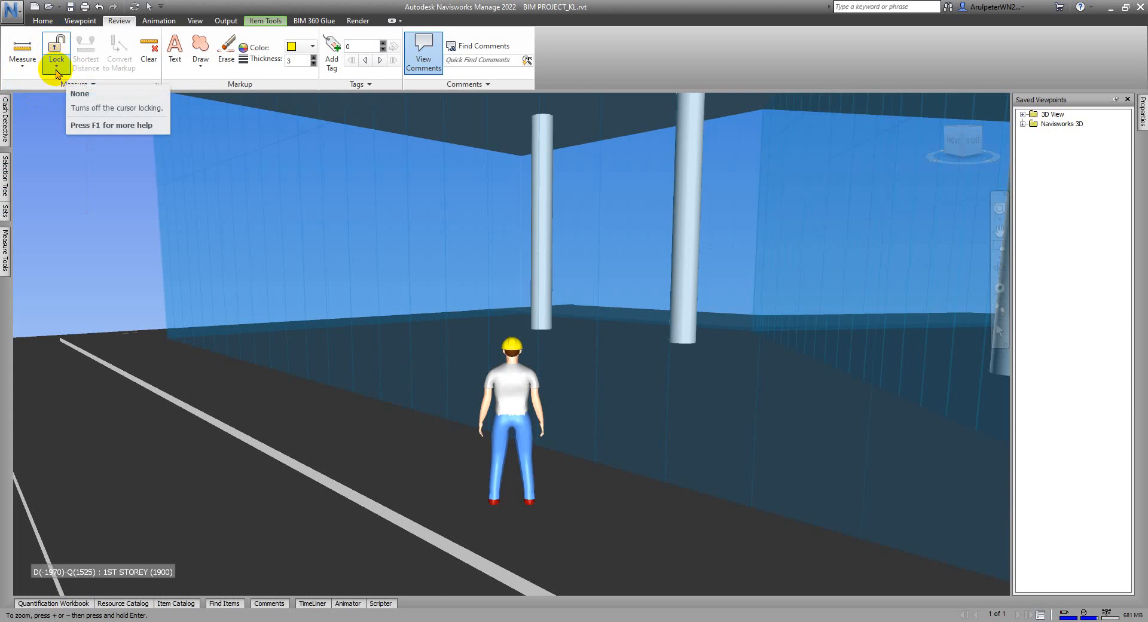
{"action": "left_click", "coordinate": [57, 70]}
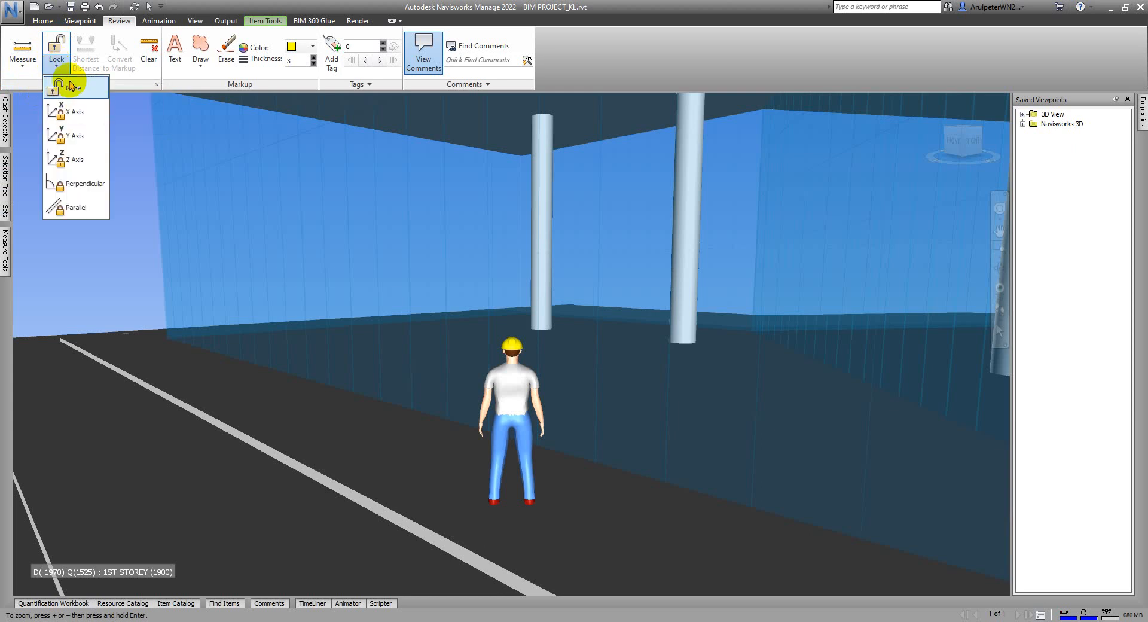
{"action": "left_click", "coordinate": [86, 117]}
- Measure a short distance along the base of the glass wall beside the avatar and convert it to a markup
{"action": "scroll", "coordinate": [417, 420], "scroll_direction": "up", "scroll_amount": 2}
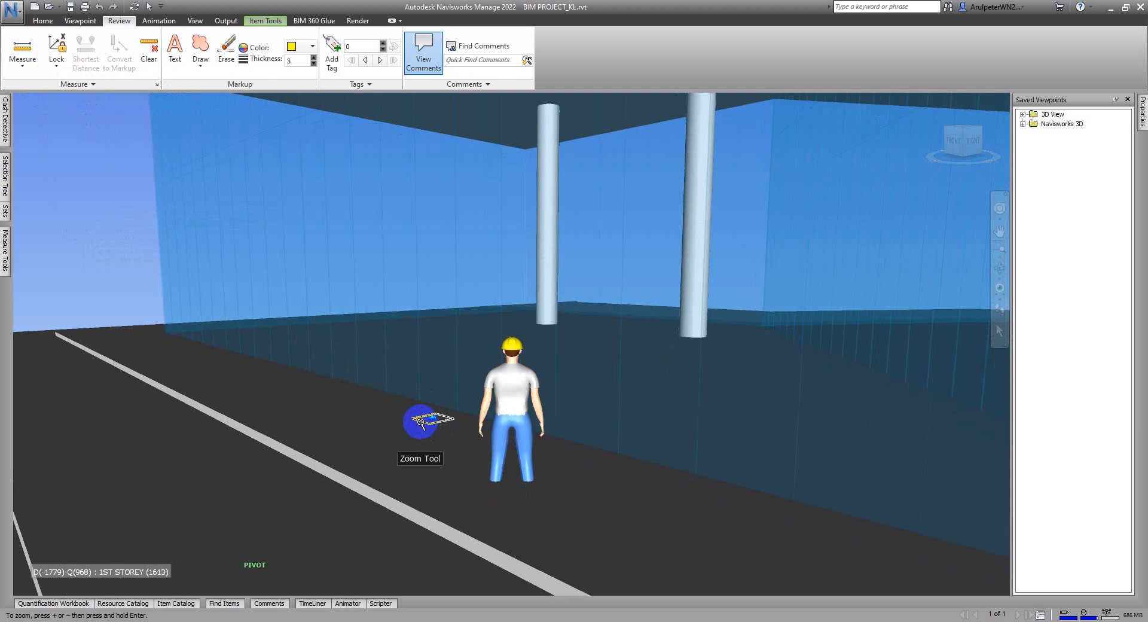
{"action": "scroll", "coordinate": [455, 402], "scroll_direction": "down", "scroll_amount": 3}
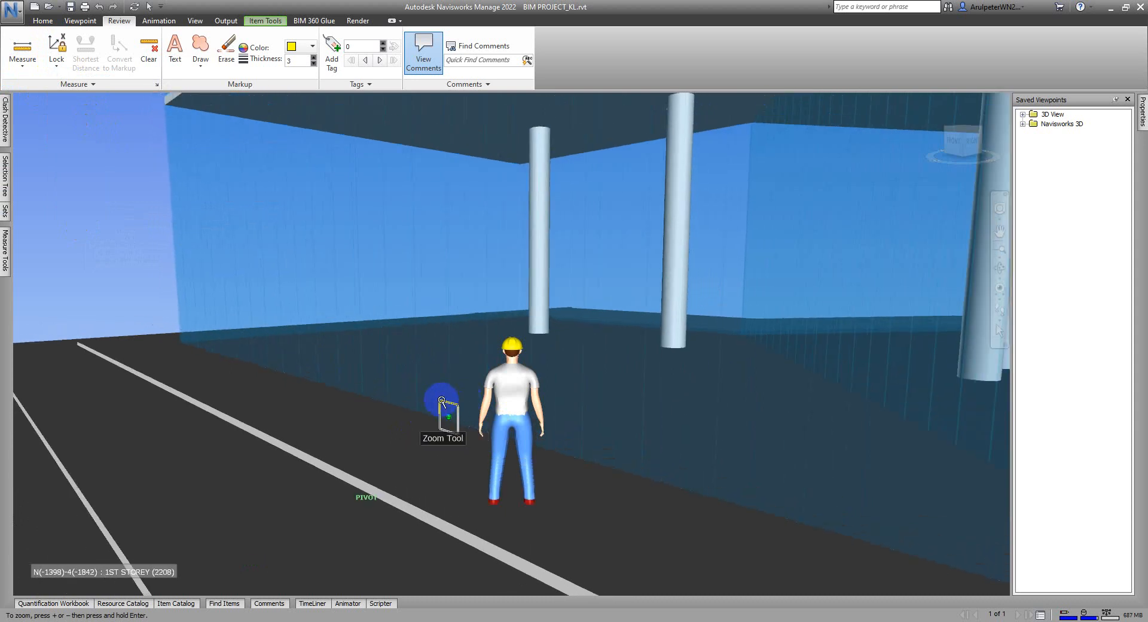
{"action": "left_click", "coordinate": [419, 413]}
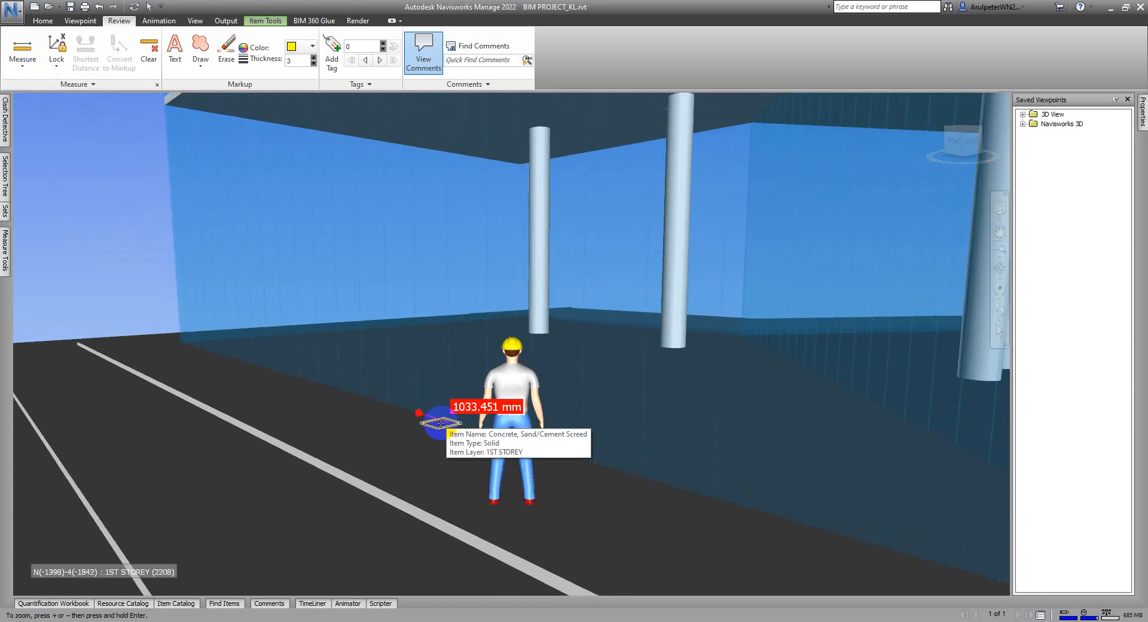
{"action": "left_click", "coordinate": [449, 422]}
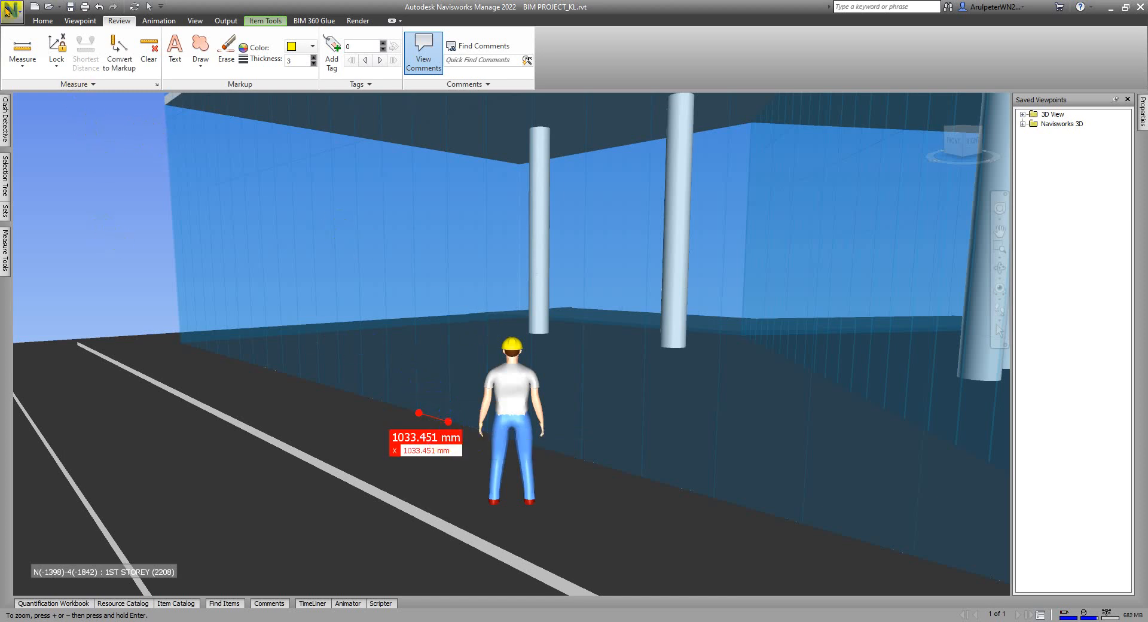
{"action": "left_click", "coordinate": [123, 58]}
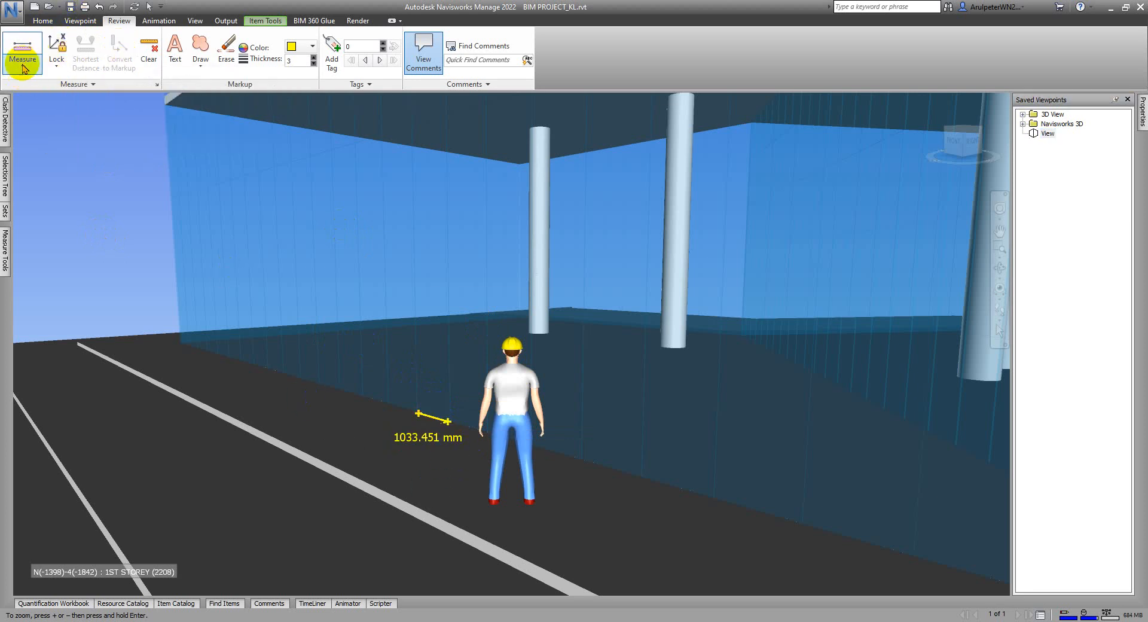
- Measure a second, longer point-to-point distance along the base of the glass wall, farther from the avatar
{"action": "left_click", "coordinate": [23, 63]}
{"action": "left_click", "coordinate": [33, 84]}
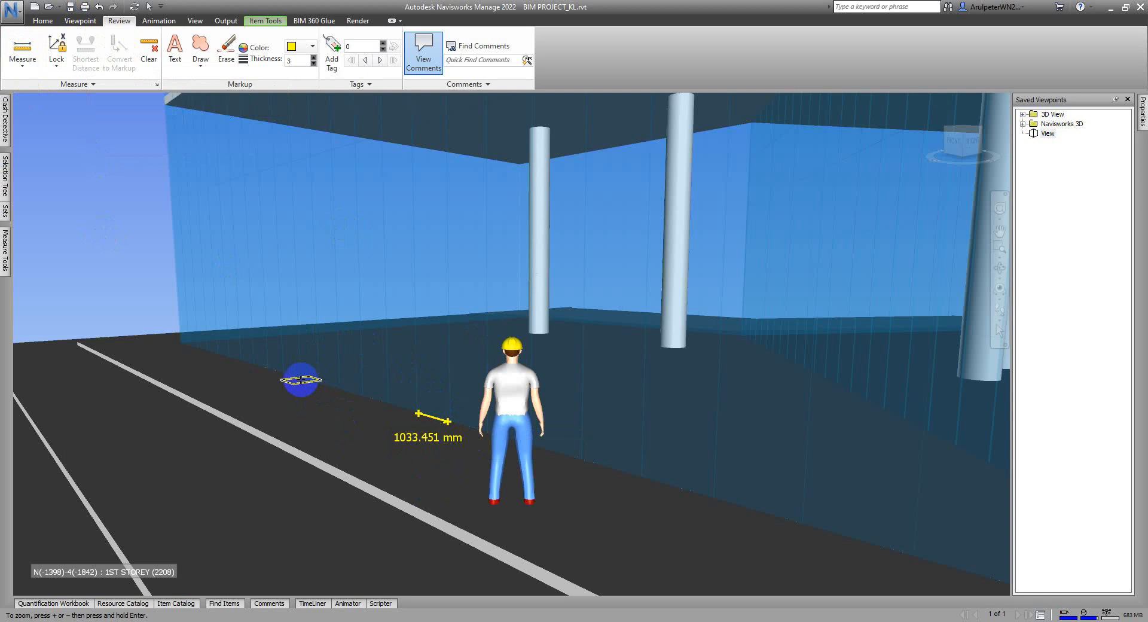
{"action": "left_click", "coordinate": [356, 399]}
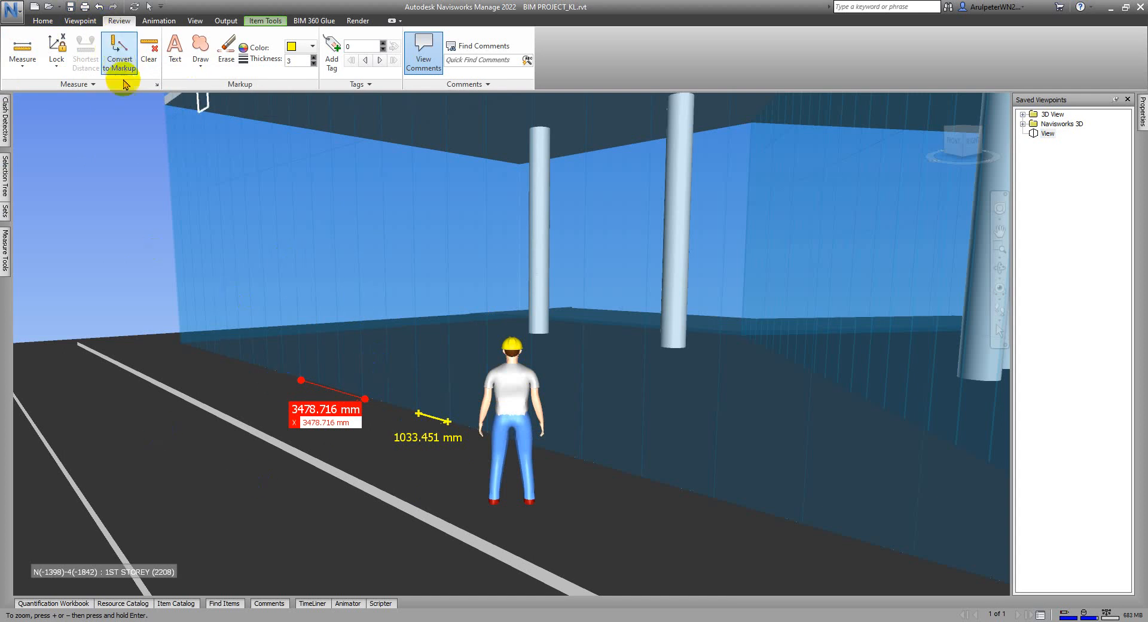
- Measure a point-to-point distance along the glass wall's base from its far corner and convert it to a markup
{"action": "left_click", "coordinate": [23, 70]}
{"action": "left_click", "coordinate": [36, 85]}
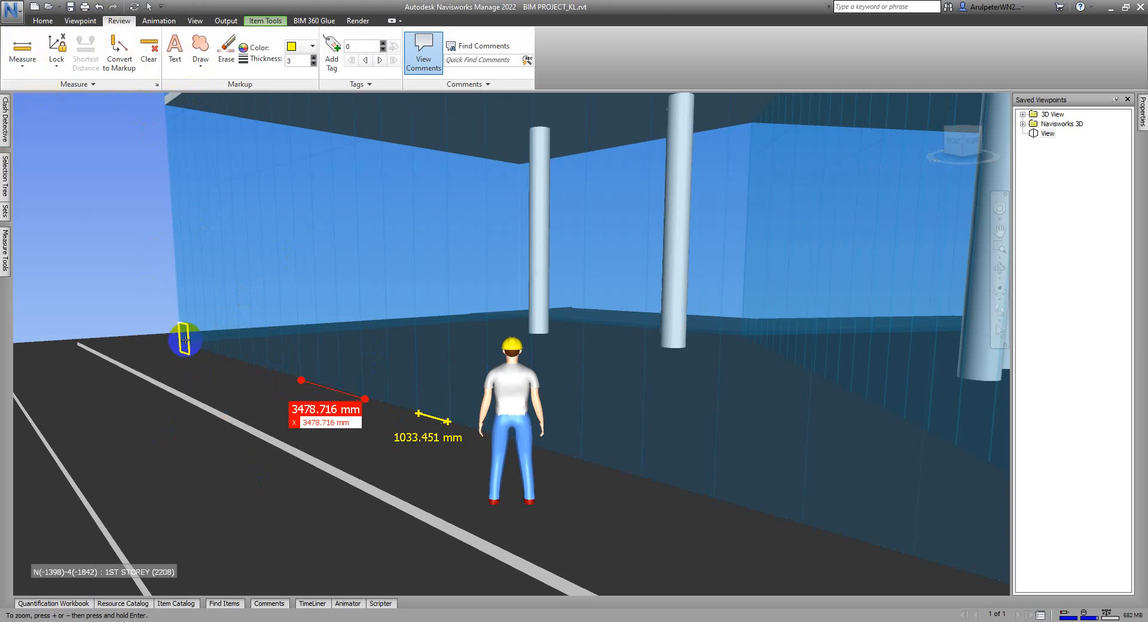
{"action": "left_click", "coordinate": [180, 340]}
{"action": "left_click", "coordinate": [223, 353]}
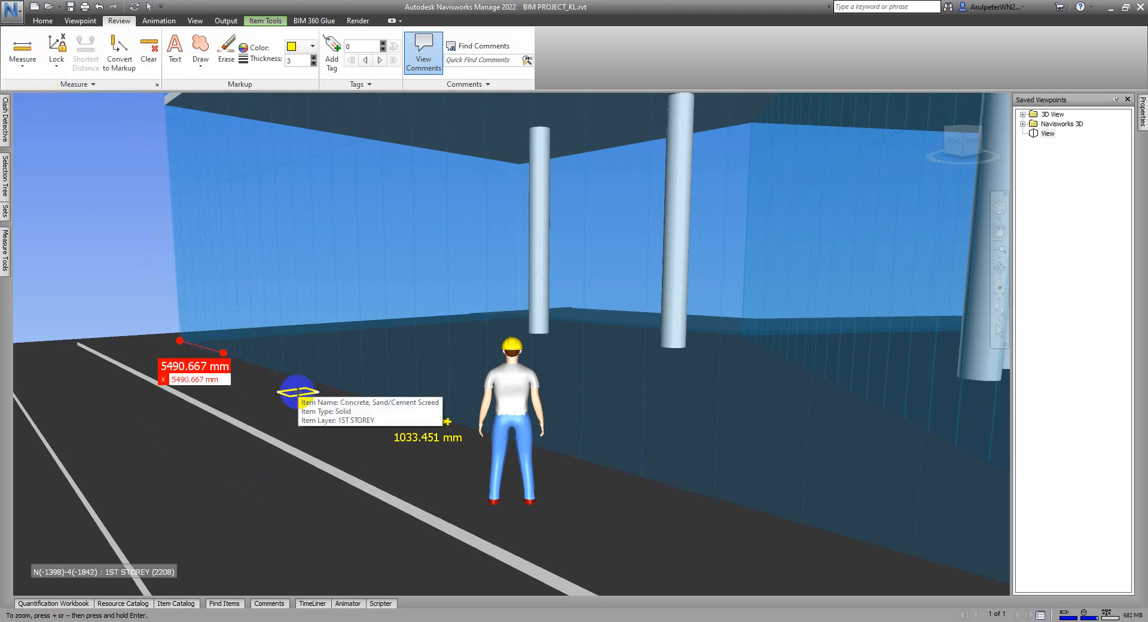
{"action": "left_click", "coordinate": [122, 62]}
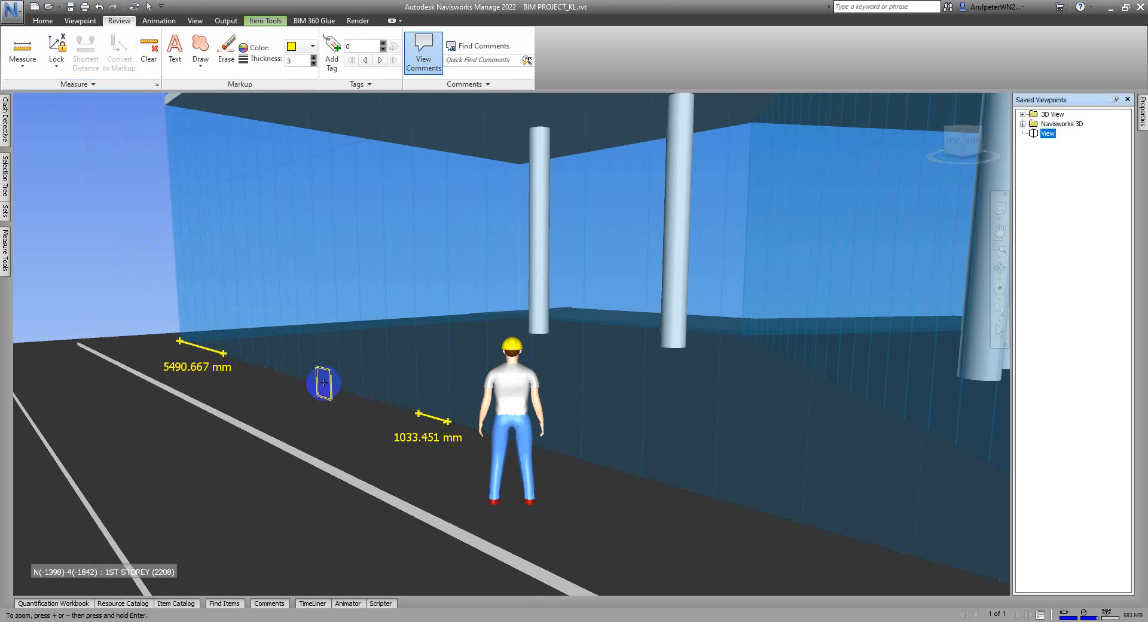
- Lock measuring to the Y axis, measure from the white road line to the glass wall's base, and convert it to a markup
{"action": "left_click", "coordinate": [55, 57]}
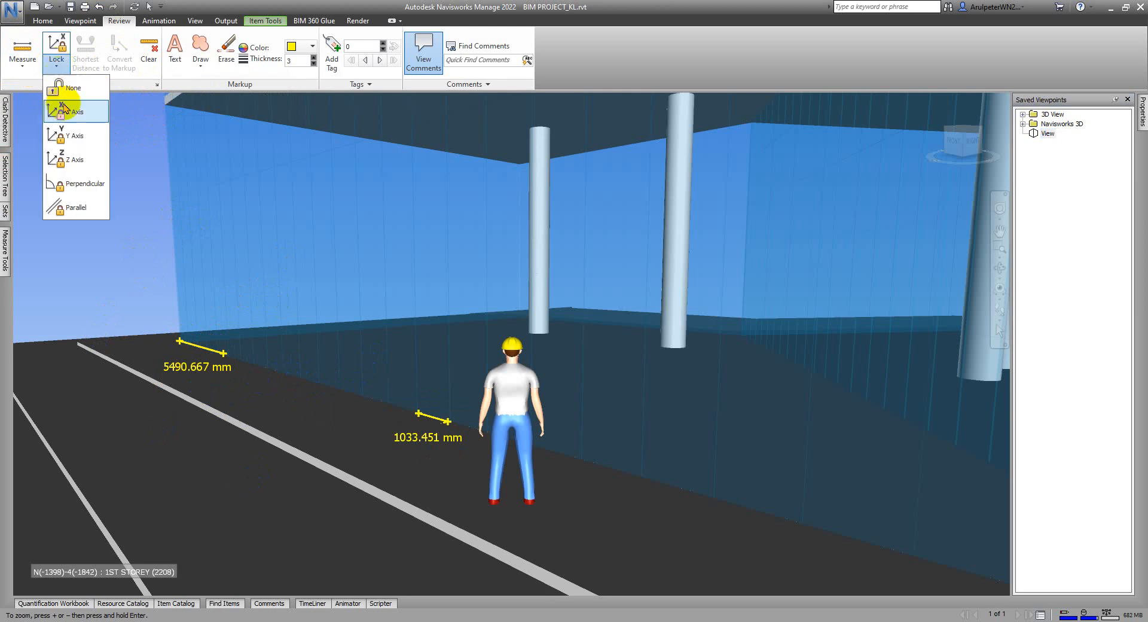
{"action": "left_click", "coordinate": [69, 136]}
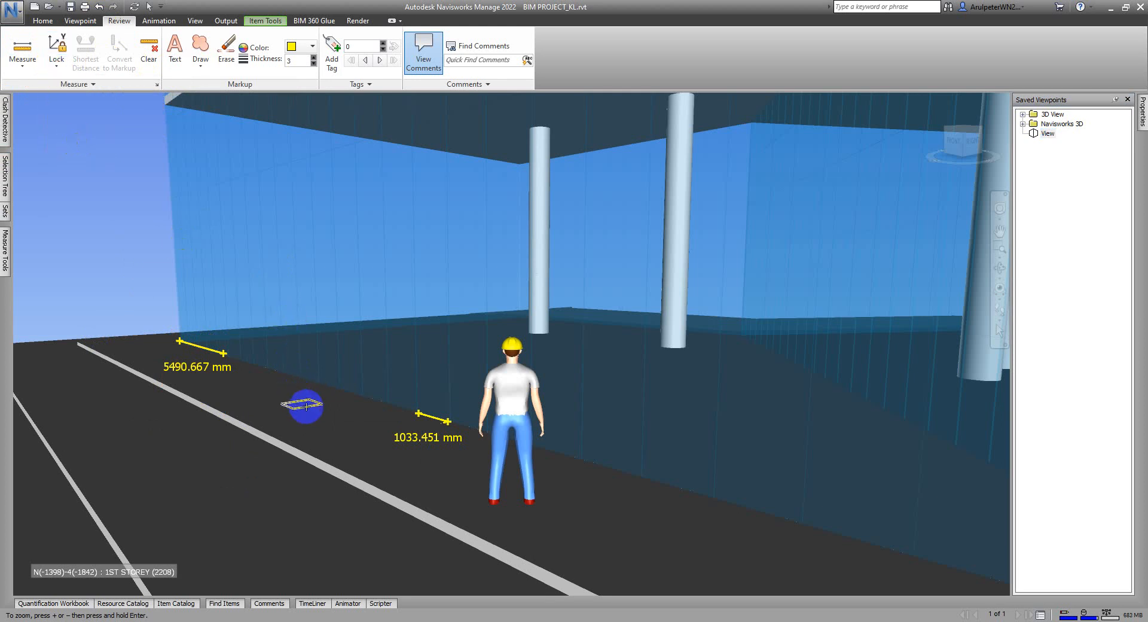
{"action": "left_click", "coordinate": [247, 427]}
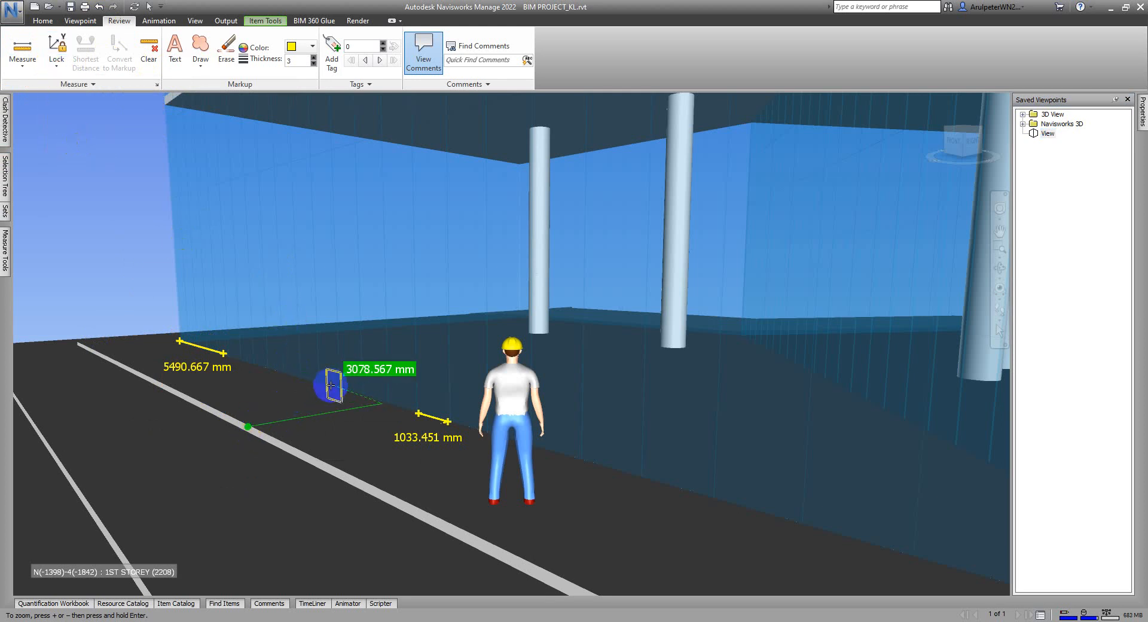
{"action": "left_click", "coordinate": [384, 397]}
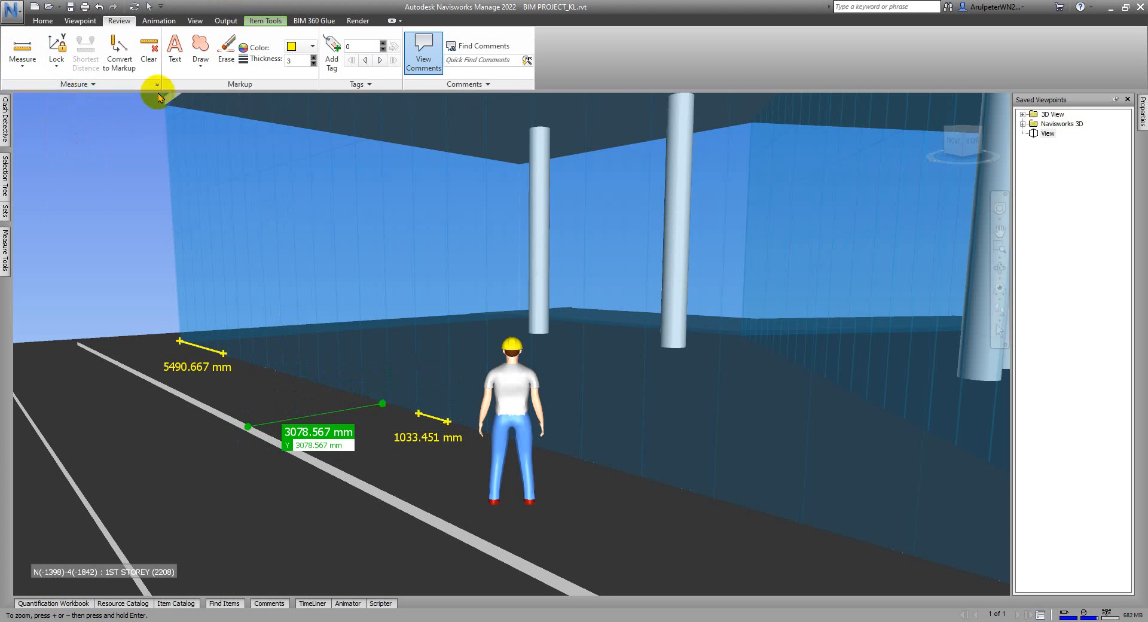
{"action": "left_click", "coordinate": [126, 63]}
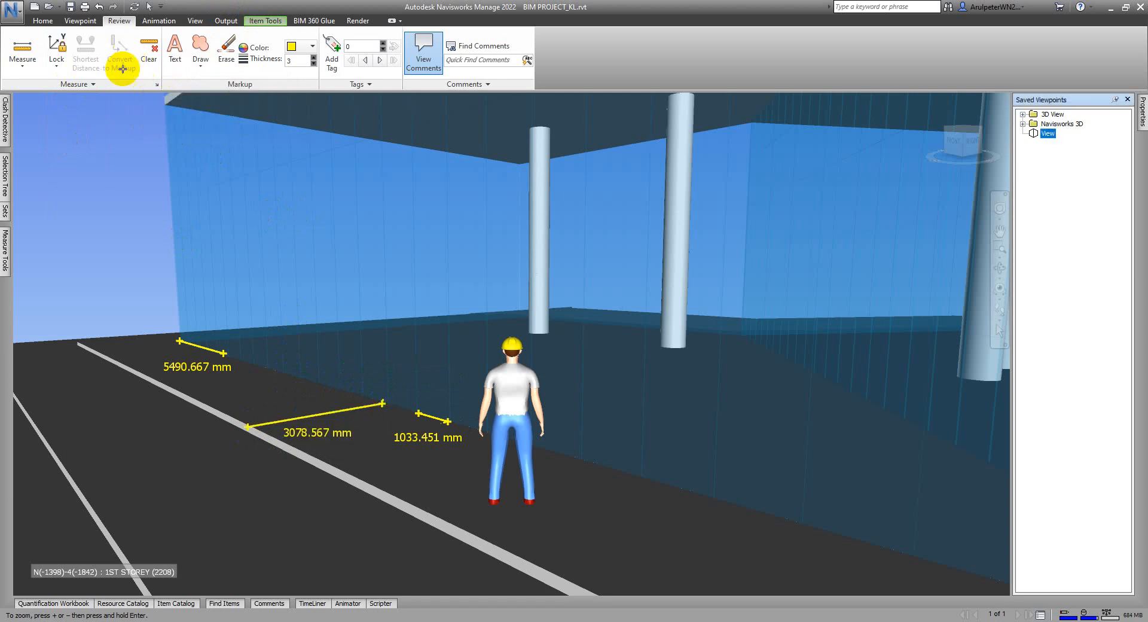
- Keep the Measure Tools window pinned open and start a point-to-point measurement locked to the Z axis
{"action": "left_click", "coordinate": [157, 85]}
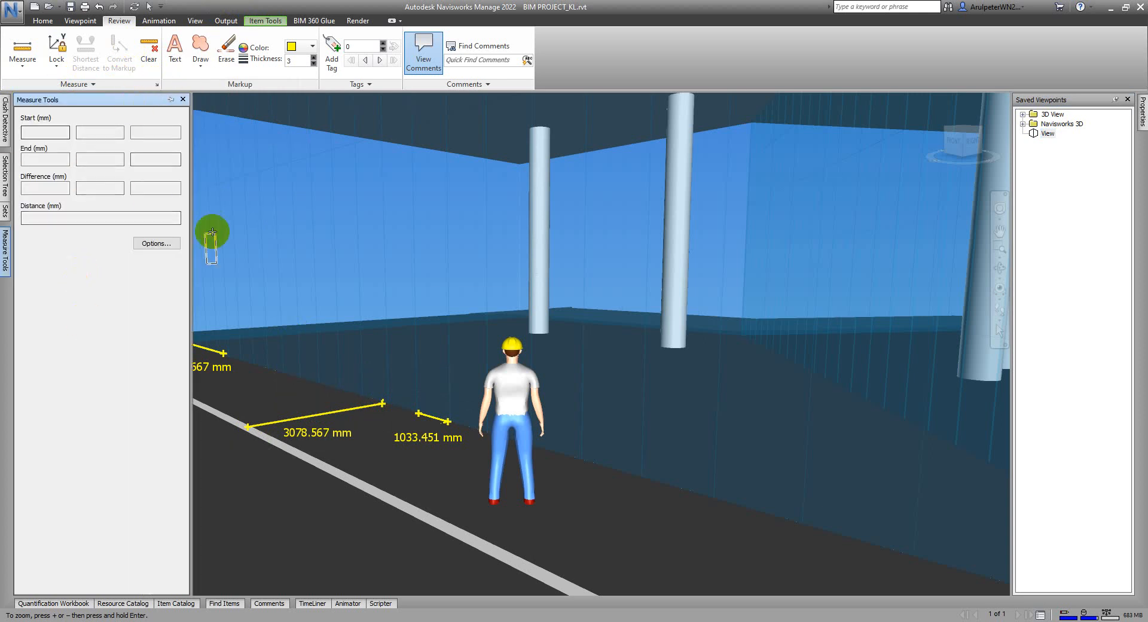
{"action": "left_click", "coordinate": [171, 100]}
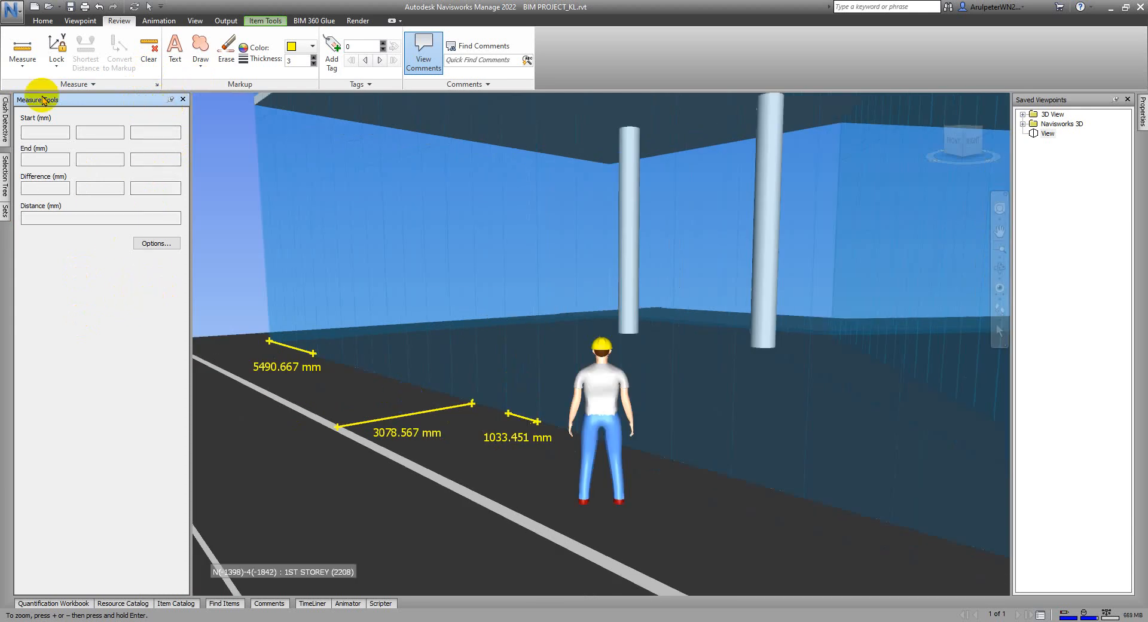
{"action": "left_click", "coordinate": [23, 63]}
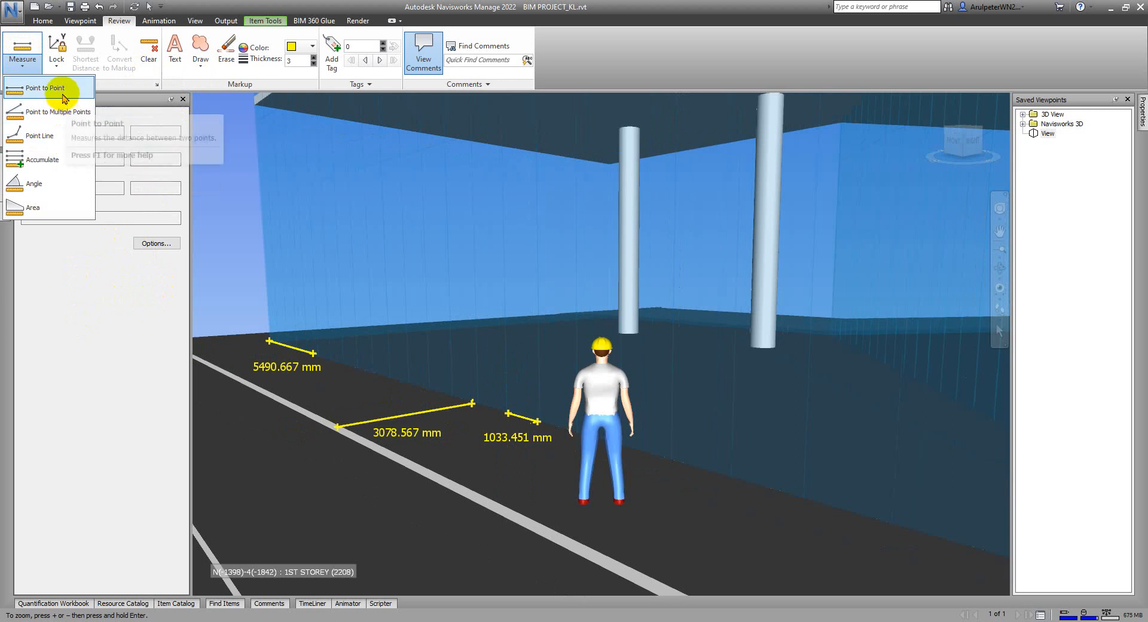
{"action": "left_click", "coordinate": [59, 90]}
{"action": "left_click", "coordinate": [64, 76]}
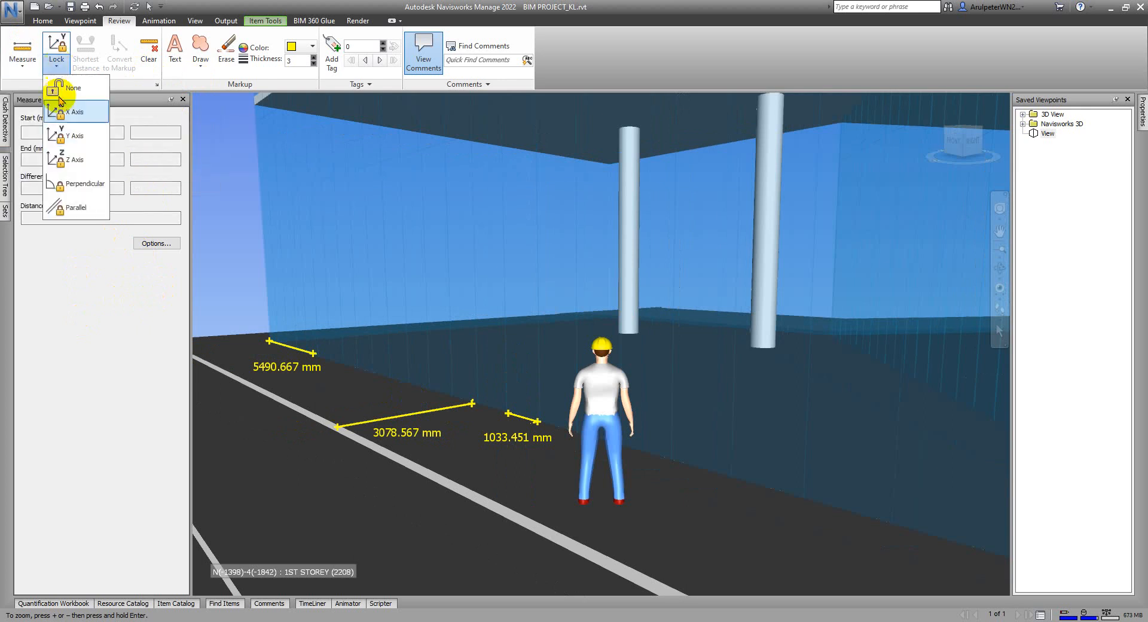
{"action": "left_click", "coordinate": [82, 154]}
- Measure the glass wall's height from its base up to the slab edge above and convert it to a markup
{"action": "scroll", "coordinate": [667, 491], "scroll_direction": "down", "scroll_amount": 3}
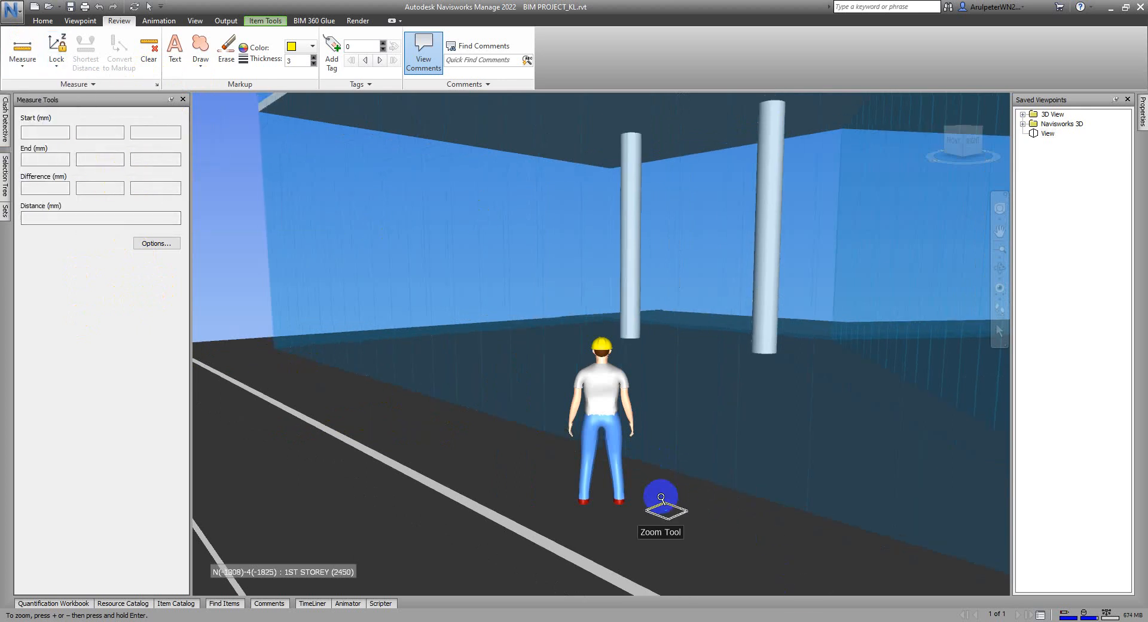
{"action": "scroll", "coordinate": [456, 441], "scroll_direction": "down", "scroll_amount": 5}
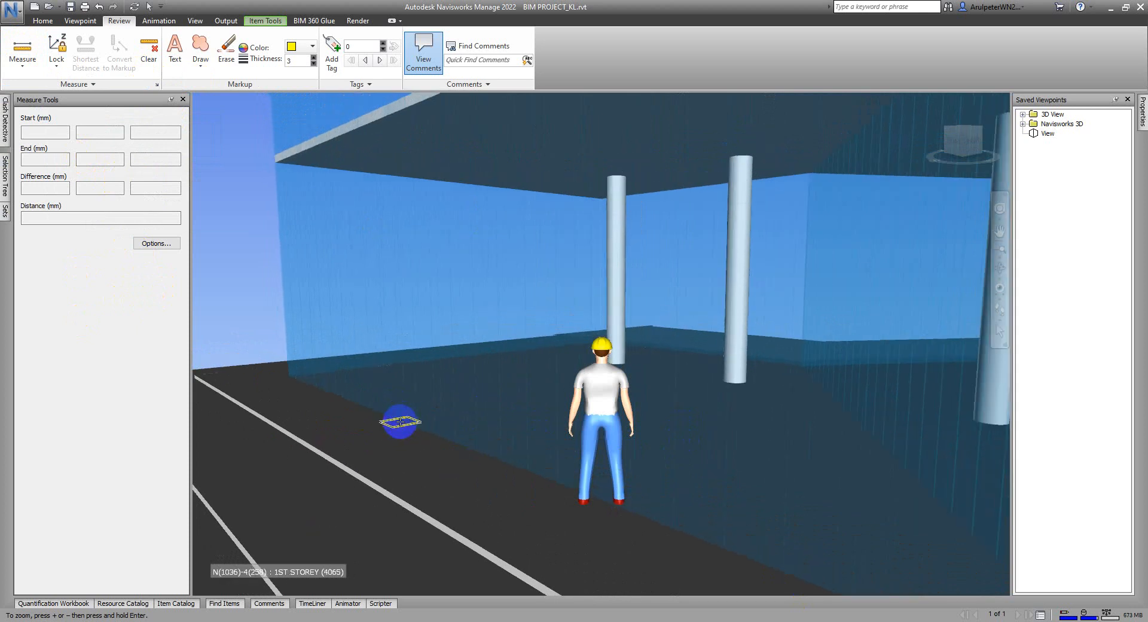
{"action": "left_click", "coordinate": [400, 422]}
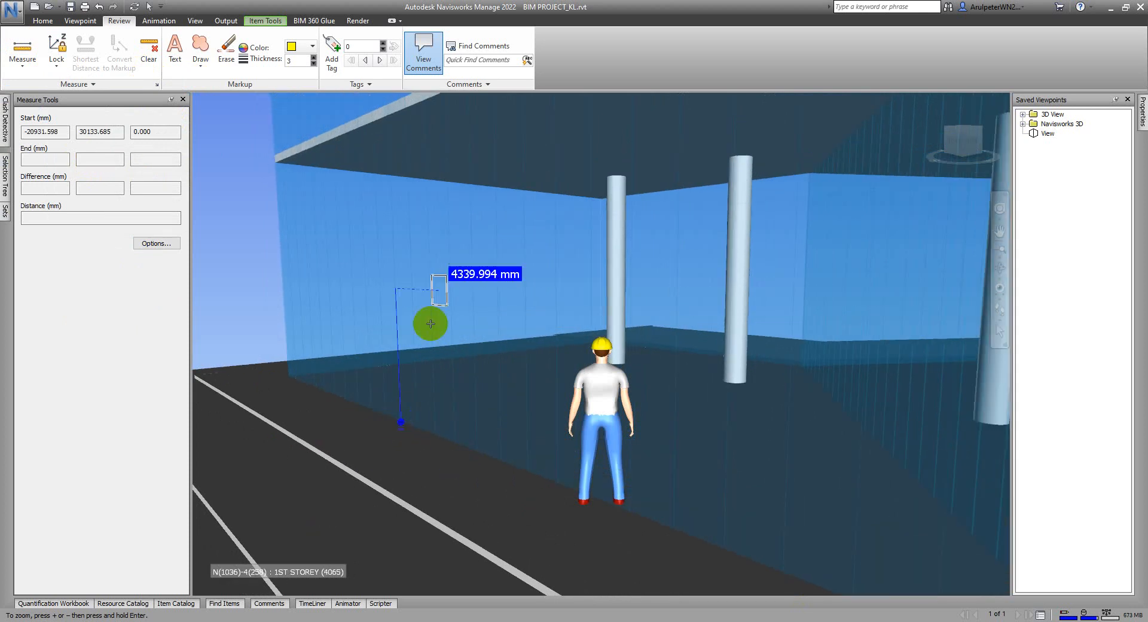
{"action": "left_click", "coordinate": [390, 116]}
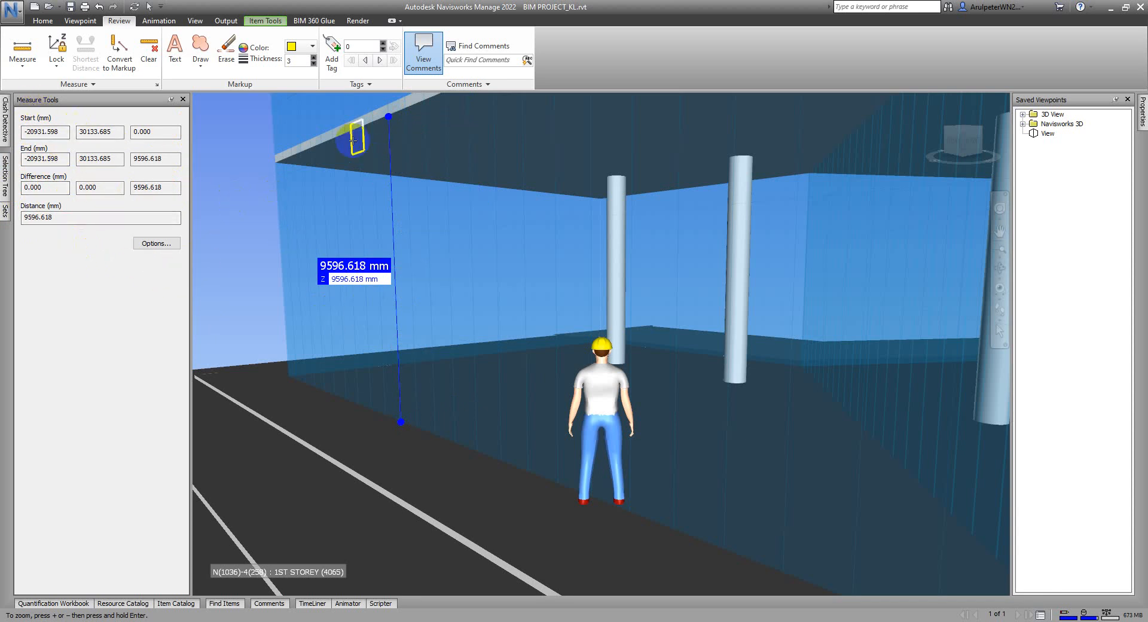
{"action": "left_click", "coordinate": [120, 61]}
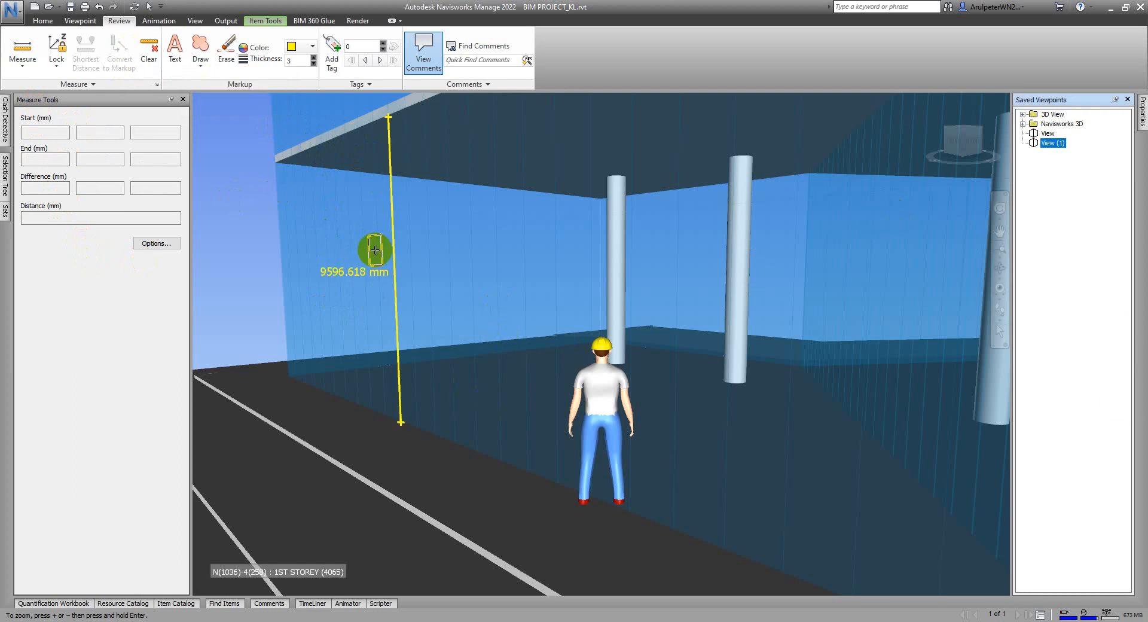
- Compare the saved viewpoints View and View (1), checking how their measurement markups behave when the view is moved
{"action": "left_click", "coordinate": [1048, 133]}
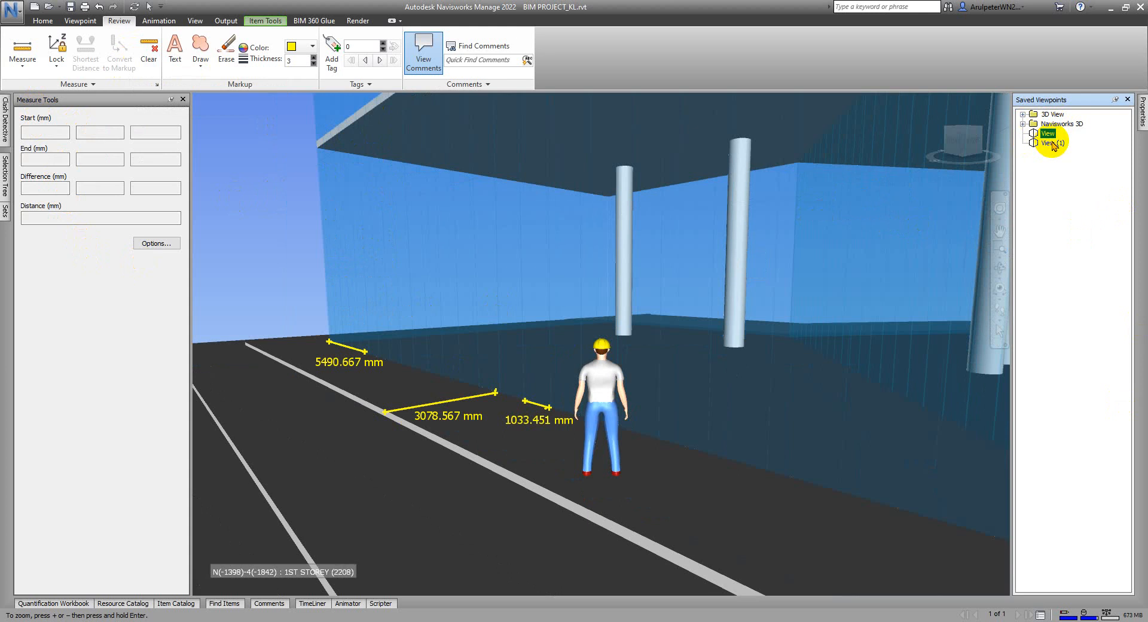
{"action": "left_click", "coordinate": [1051, 144]}
{"action": "left_click", "coordinate": [1048, 134]}
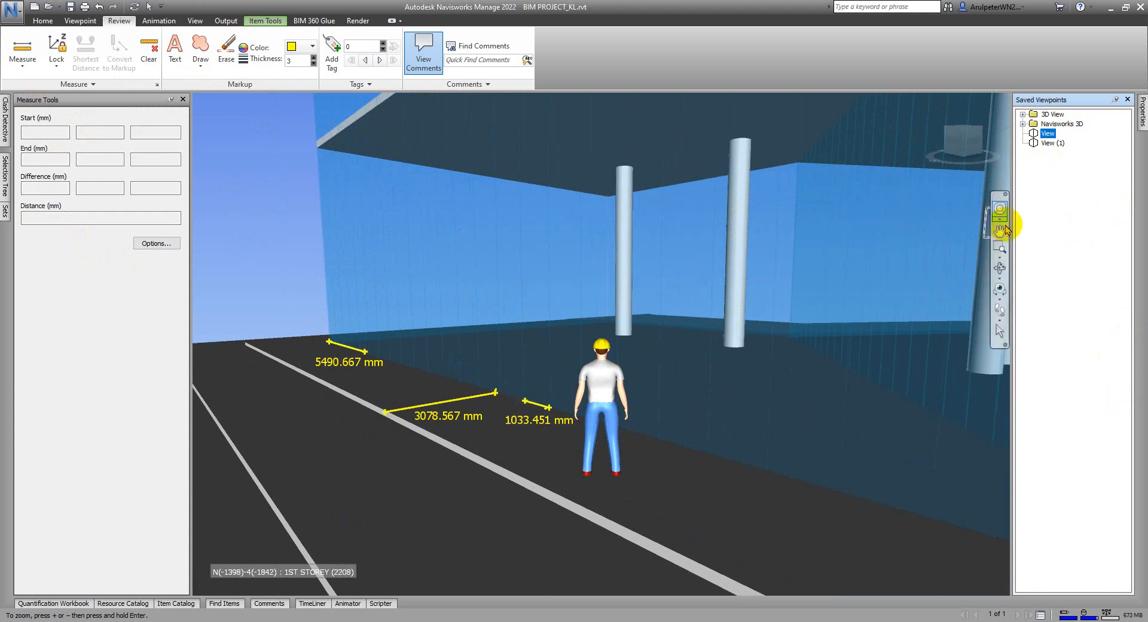
{"action": "left_click_drag", "start_coordinate": [489, 386], "coordinate": [580, 373]}
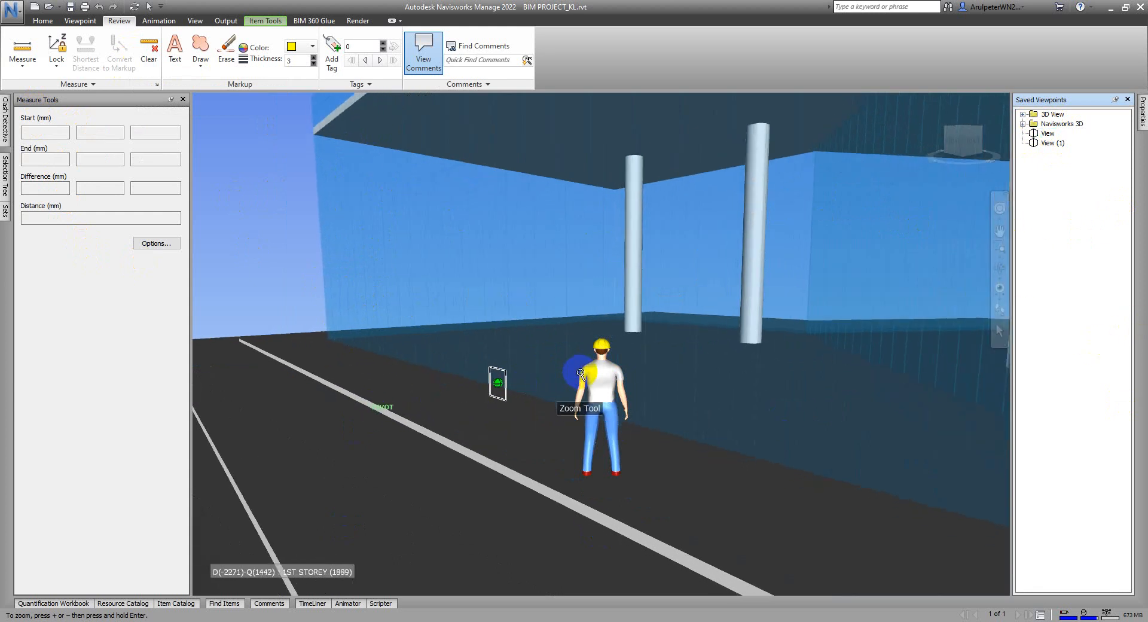
{"action": "left_click_drag", "start_coordinate": [579, 257], "coordinate": [534, 308]}
{"action": "left_click_drag", "start_coordinate": [415, 383], "coordinate": [465, 379]}
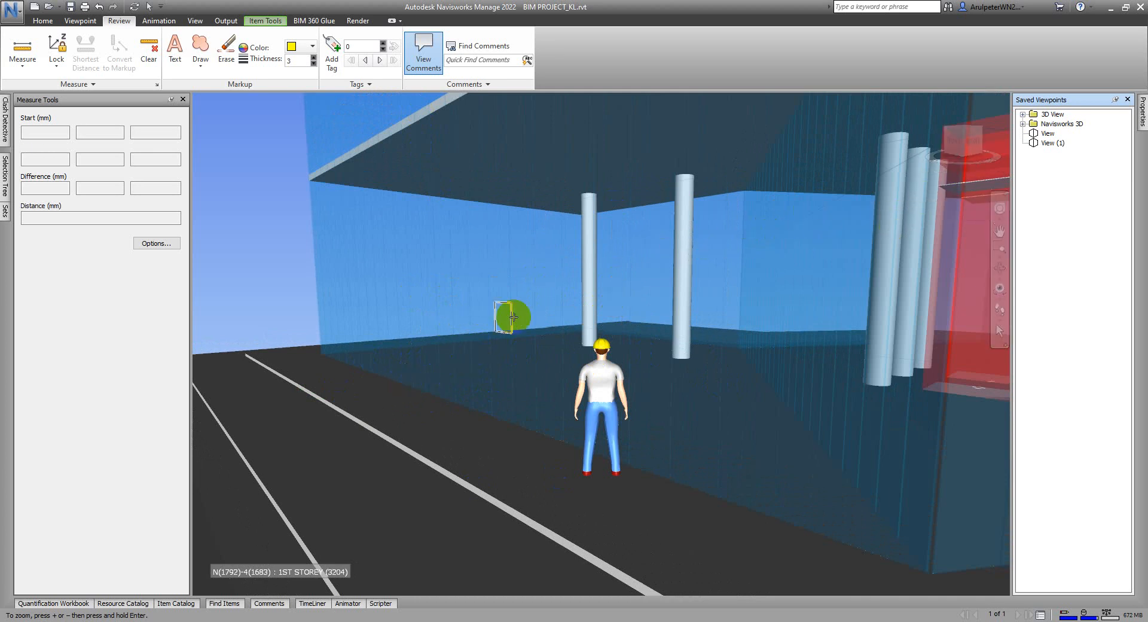
{"action": "left_click", "coordinate": [1053, 143]}
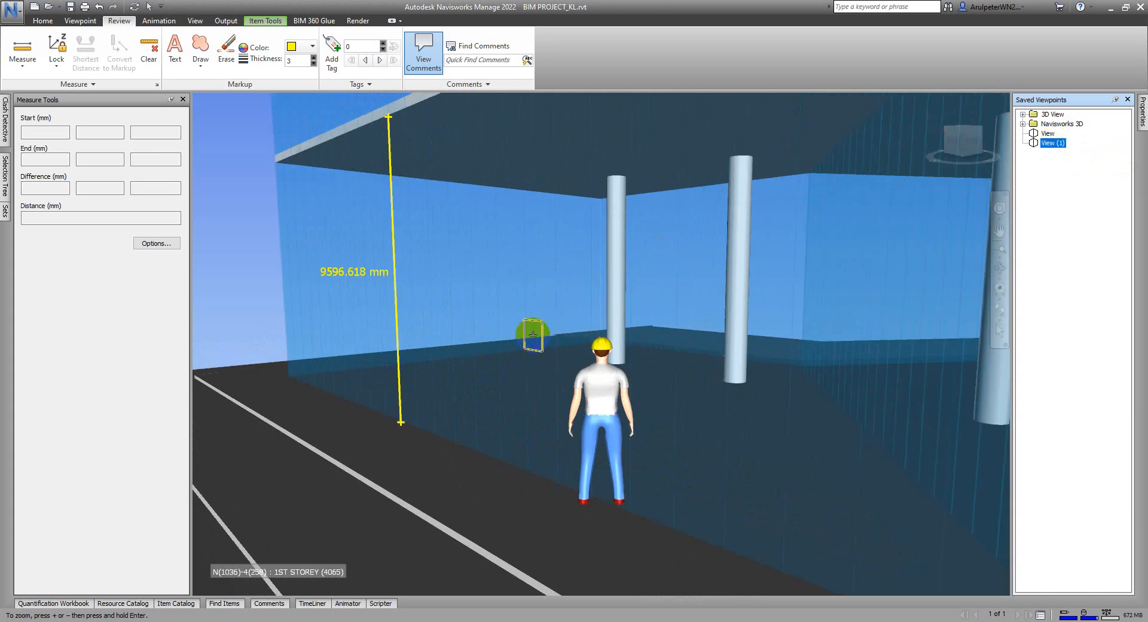
- Start a Point to Multiple Points measurement and set the axis lock to None
{"action": "left_click", "coordinate": [22, 55]}
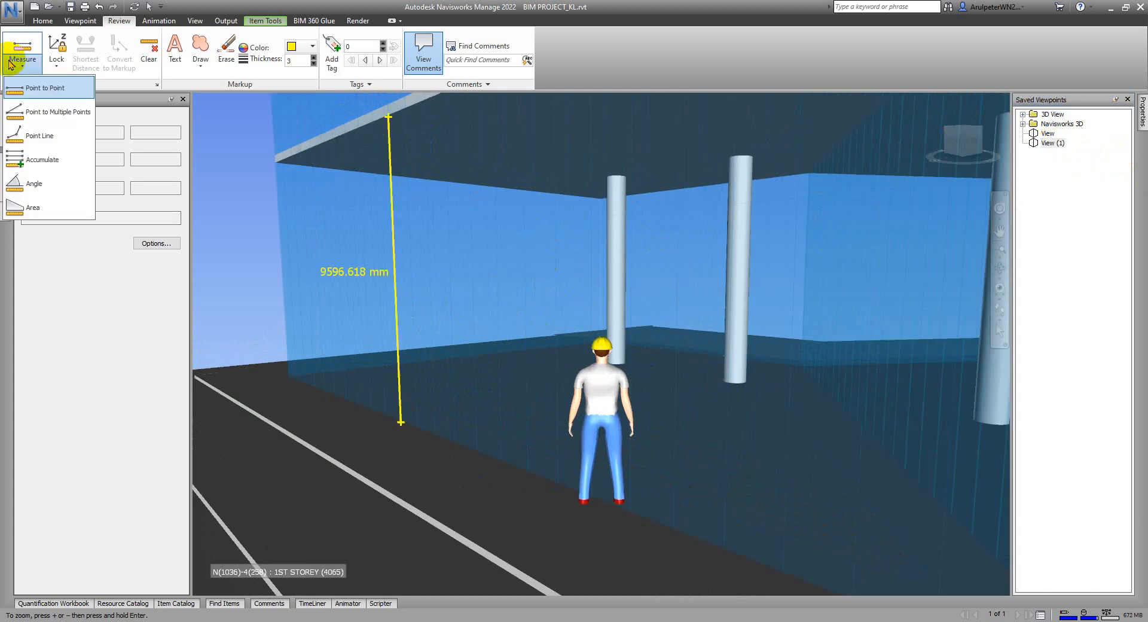
{"action": "left_click", "coordinate": [73, 114]}
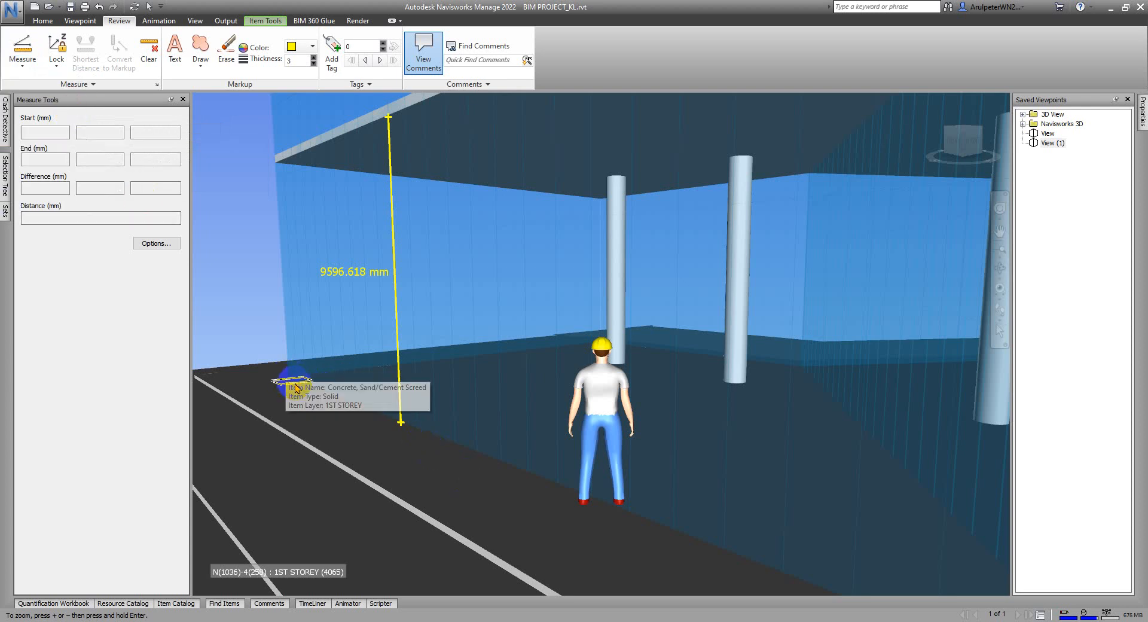
{"action": "left_click", "coordinate": [55, 63]}
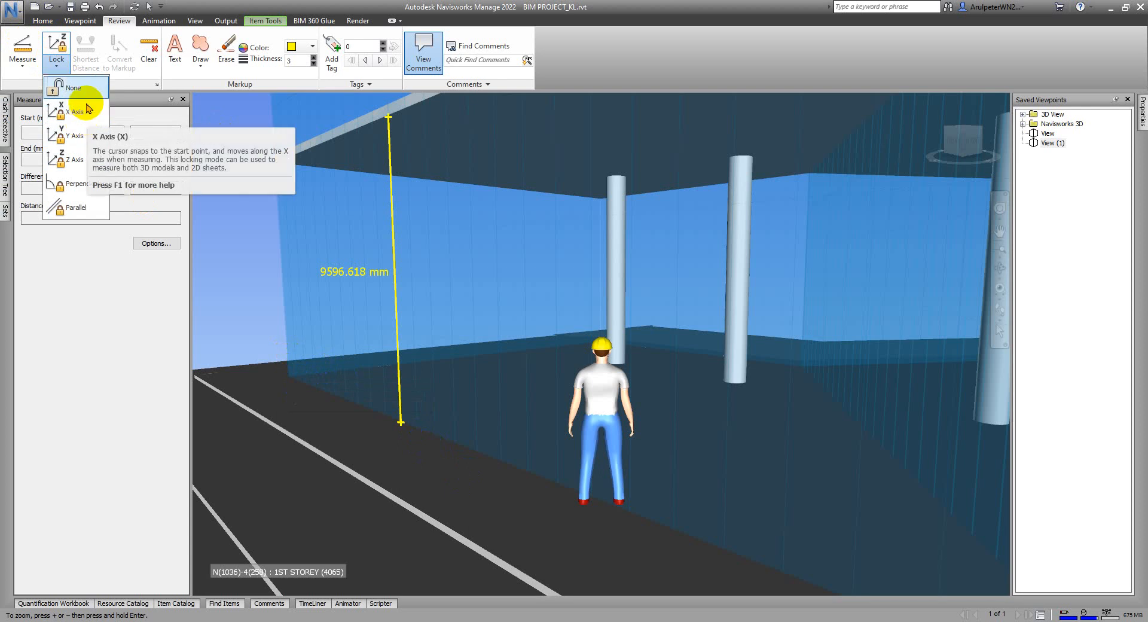
{"action": "left_click", "coordinate": [78, 87]}
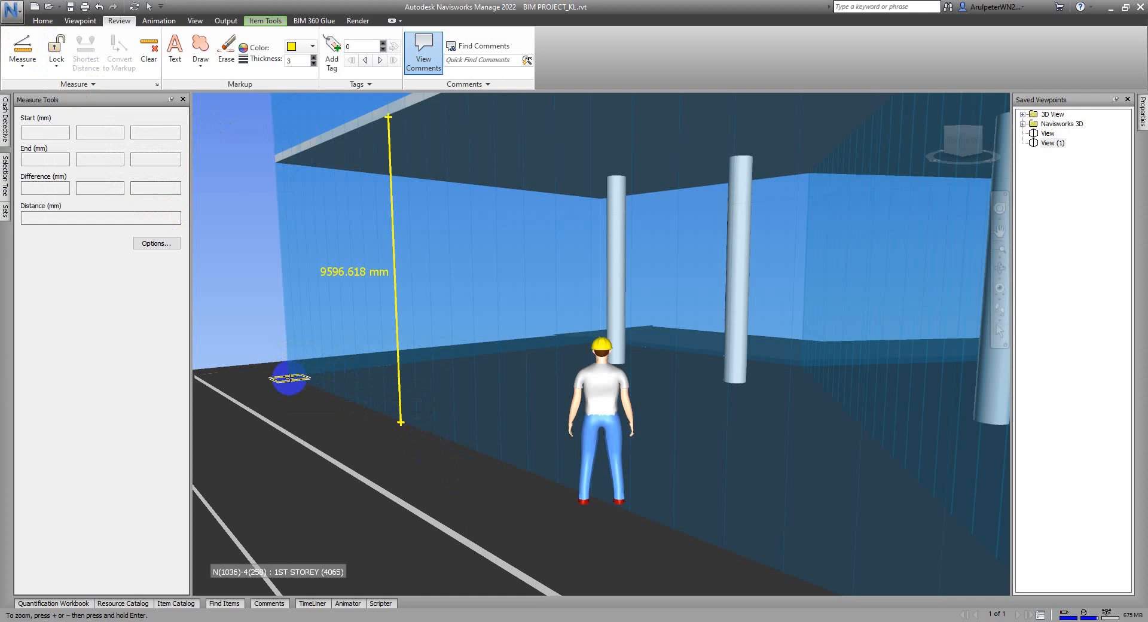
- Measure from the glass wall's far base corner to points on the pavement, the white road line and along the wall's base
{"action": "left_click", "coordinate": [290, 378]}
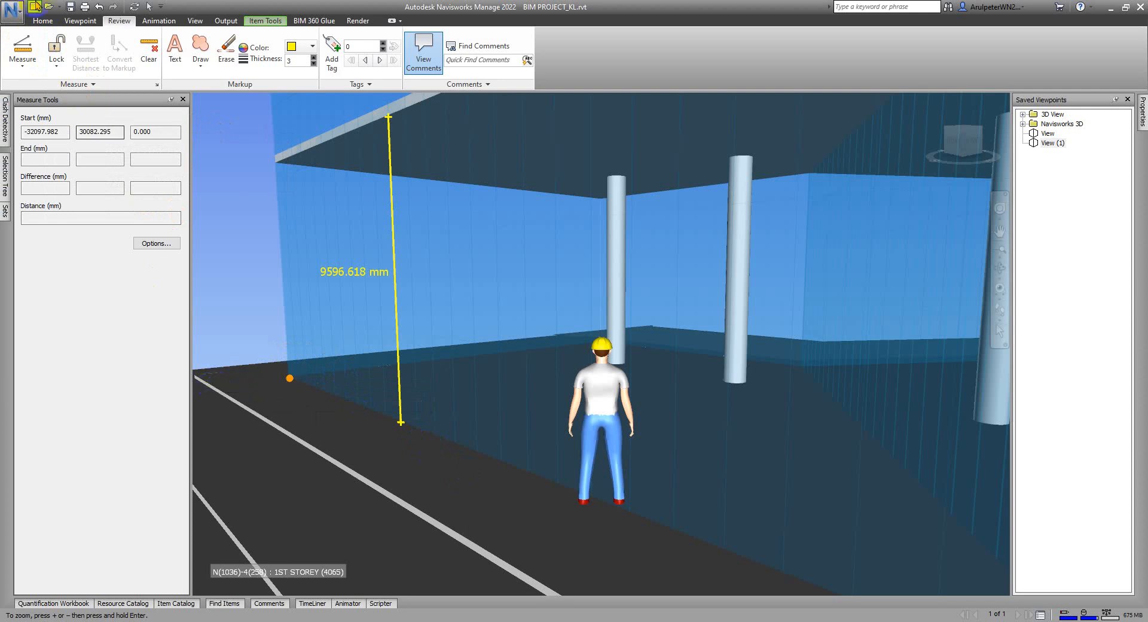
{"action": "left_click", "coordinate": [23, 60]}
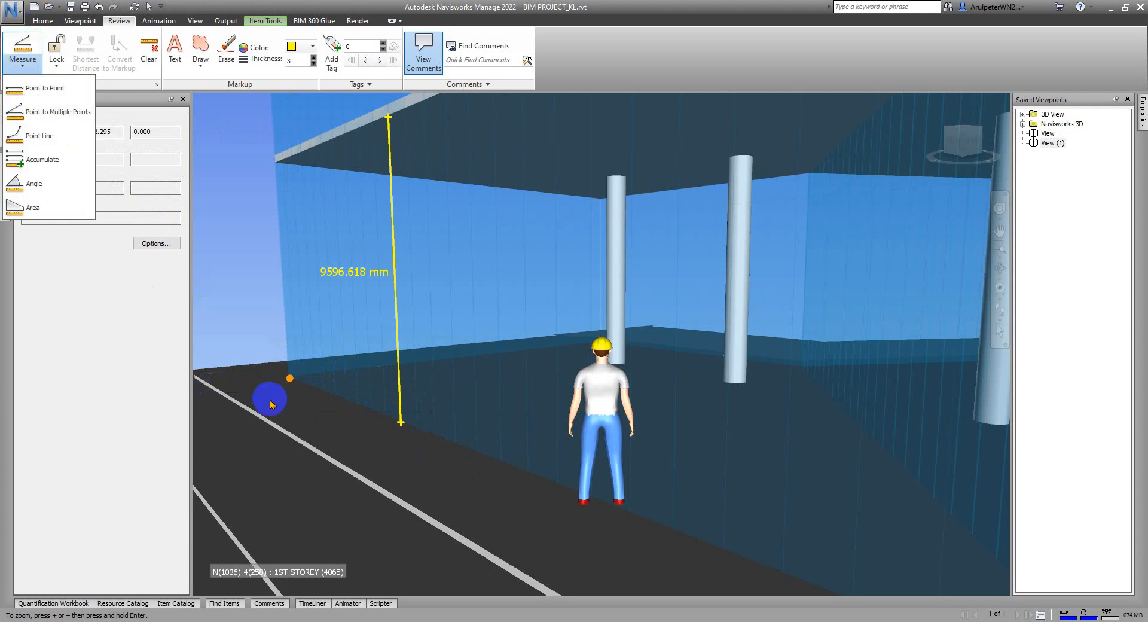
{"action": "left_click", "coordinate": [294, 376]}
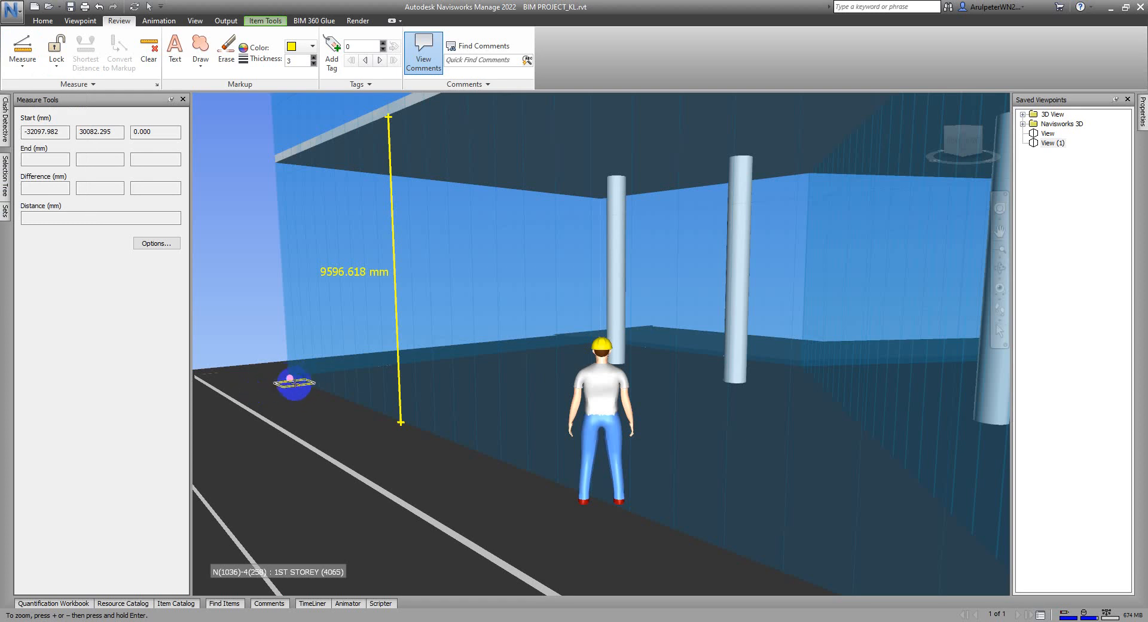
{"action": "left_click", "coordinate": [206, 384]}
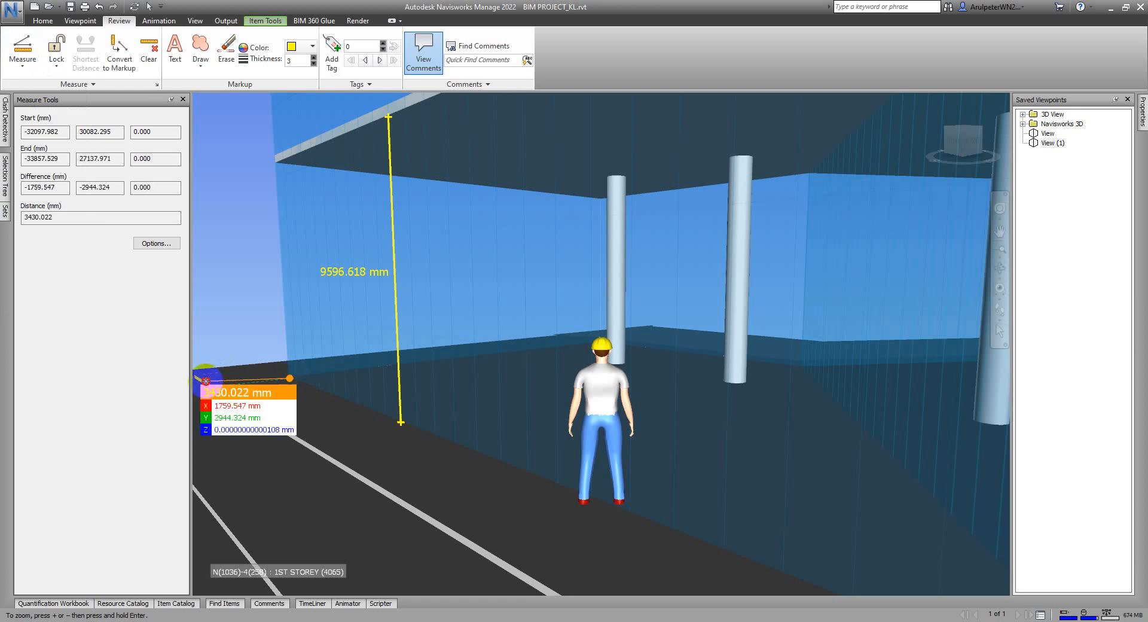
{"action": "left_click", "coordinate": [312, 449]}
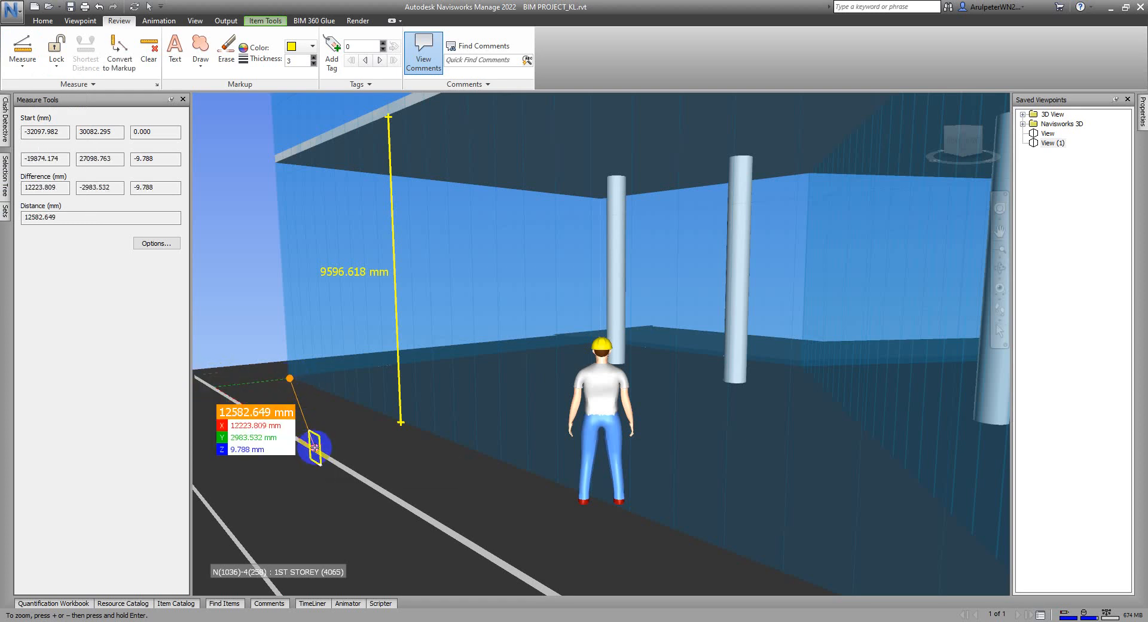
{"action": "scroll", "coordinate": [360, 420], "scroll_direction": "down", "scroll_amount": 1}
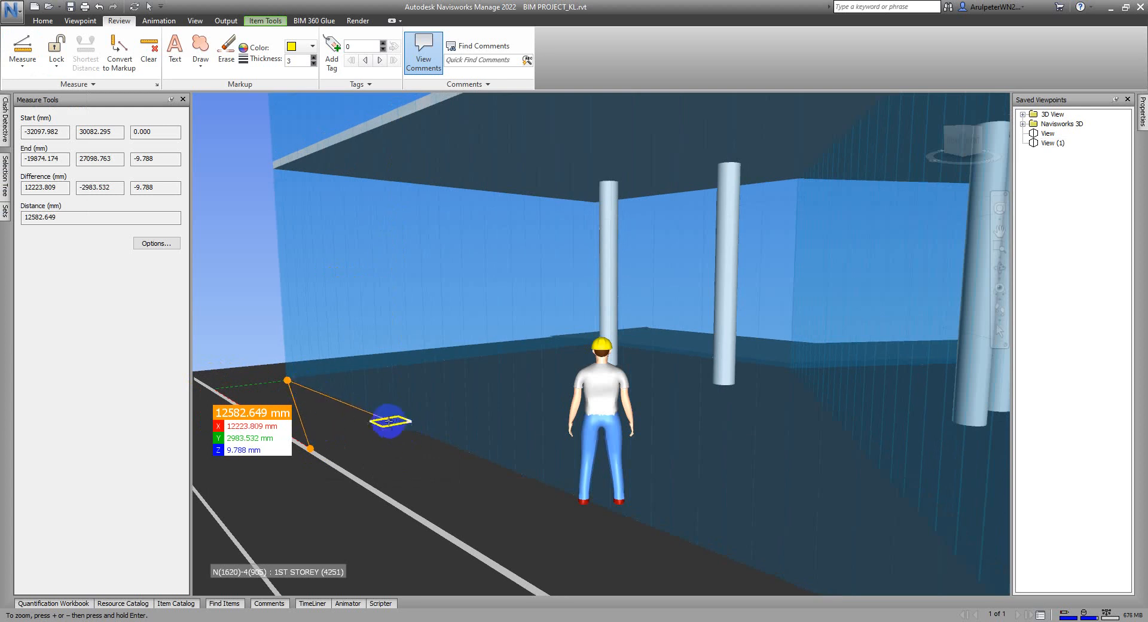
{"action": "left_click", "coordinate": [394, 422]}
{"action": "middle_click_drag", "start_coordinate": [438, 433], "coordinate": [571, 367]}
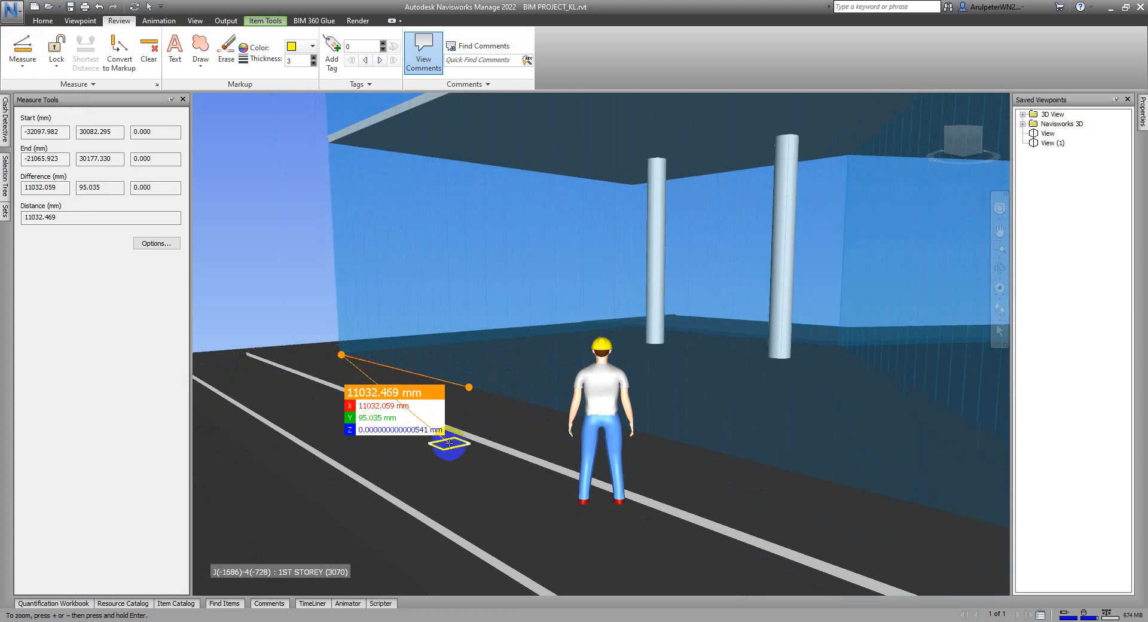
- Measure a continuous Point Line from the glass wall's far base corner along its base, across to the white road line and back along that line
{"action": "left_click", "coordinate": [35, 64]}
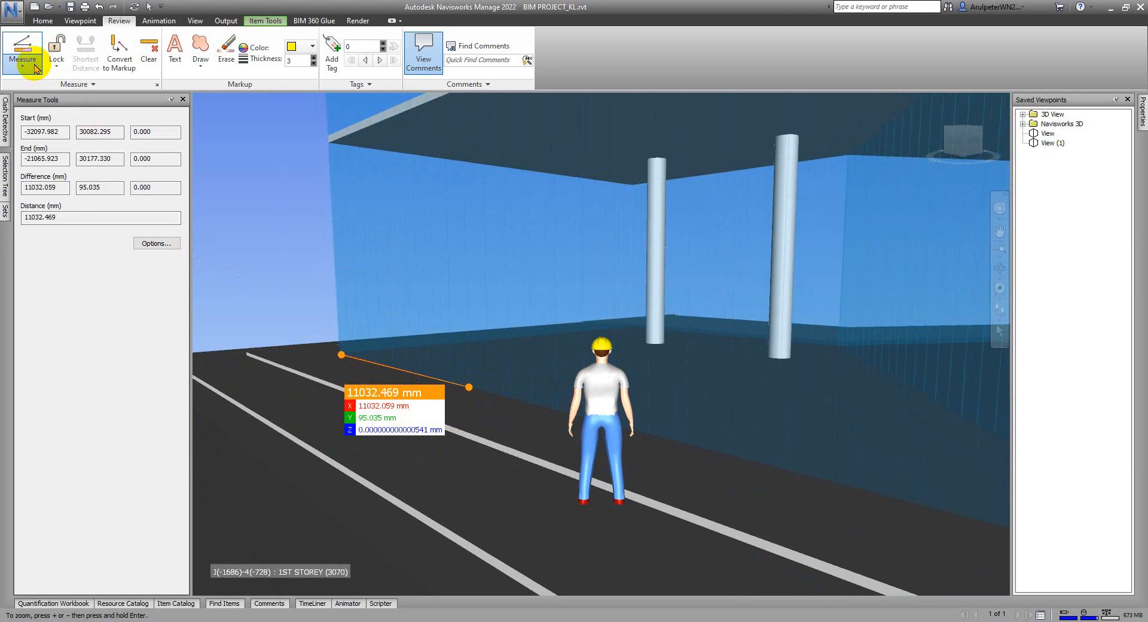
{"action": "left_click", "coordinate": [23, 67]}
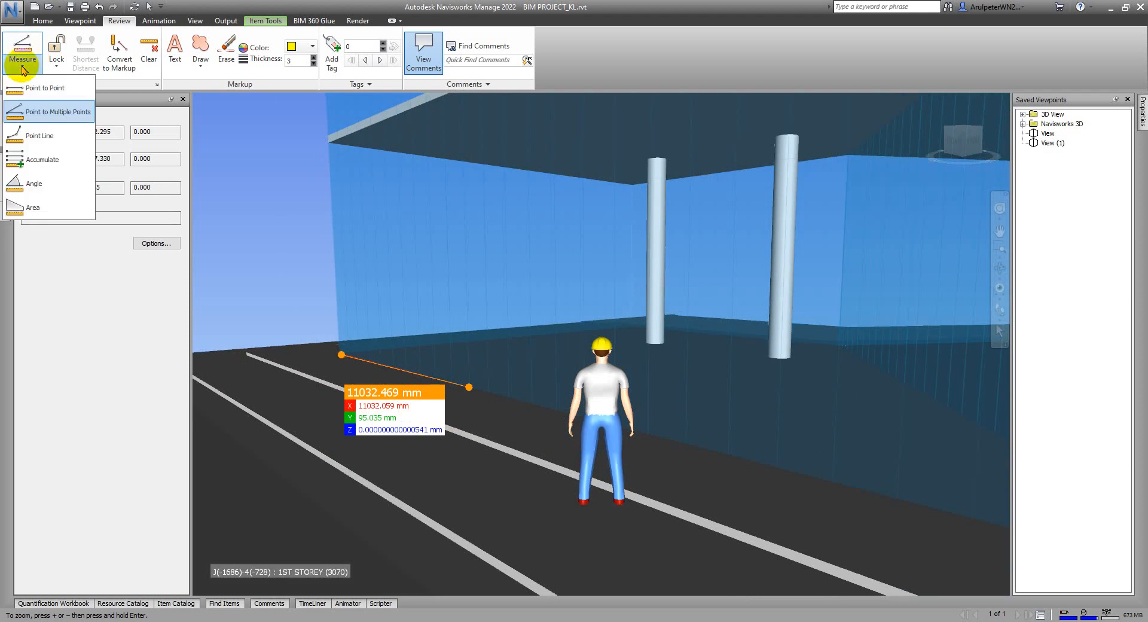
{"action": "left_click", "coordinate": [36, 136]}
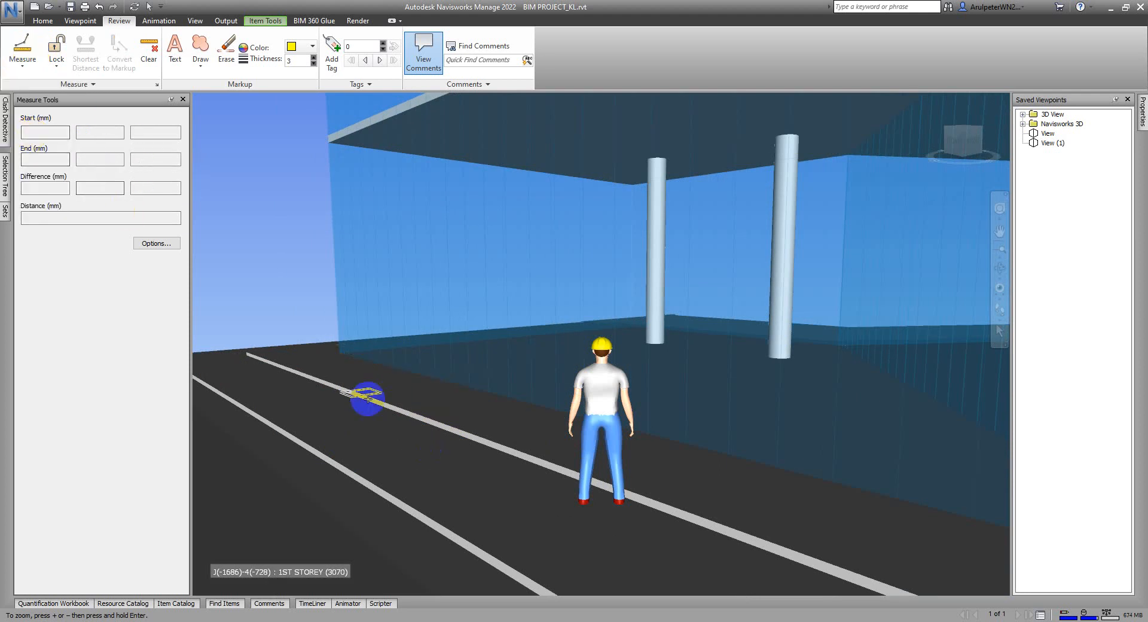
{"action": "middle_click_drag", "start_coordinate": [487, 396], "coordinate": [340, 346]}
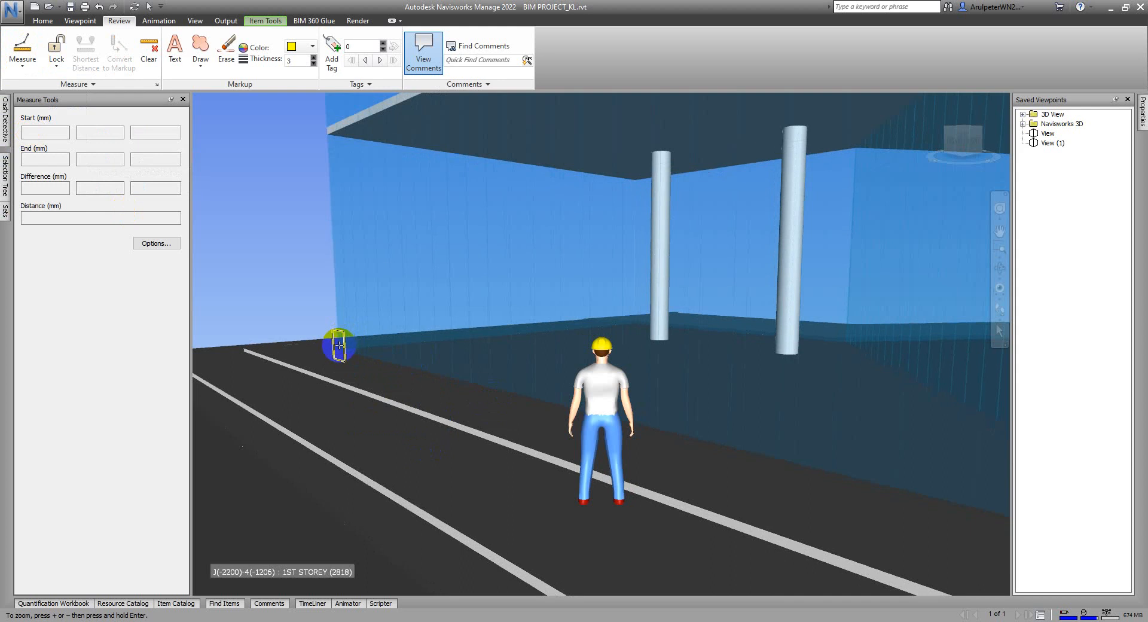
{"action": "left_click", "coordinate": [338, 350]}
{"action": "left_click", "coordinate": [573, 409]}
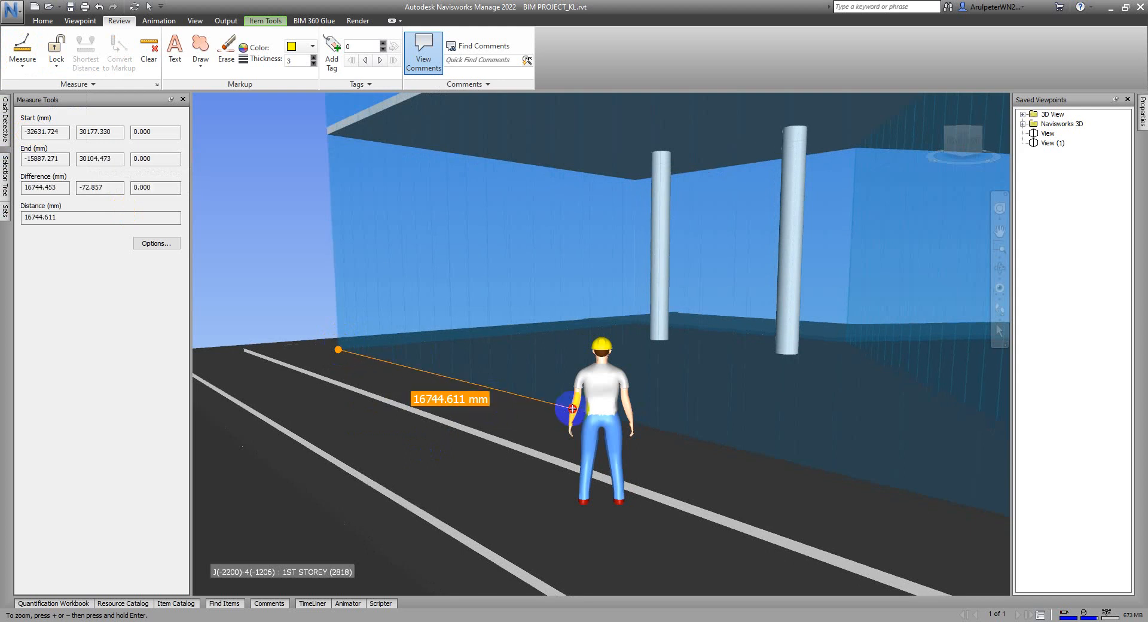
{"action": "left_click", "coordinate": [514, 441]}
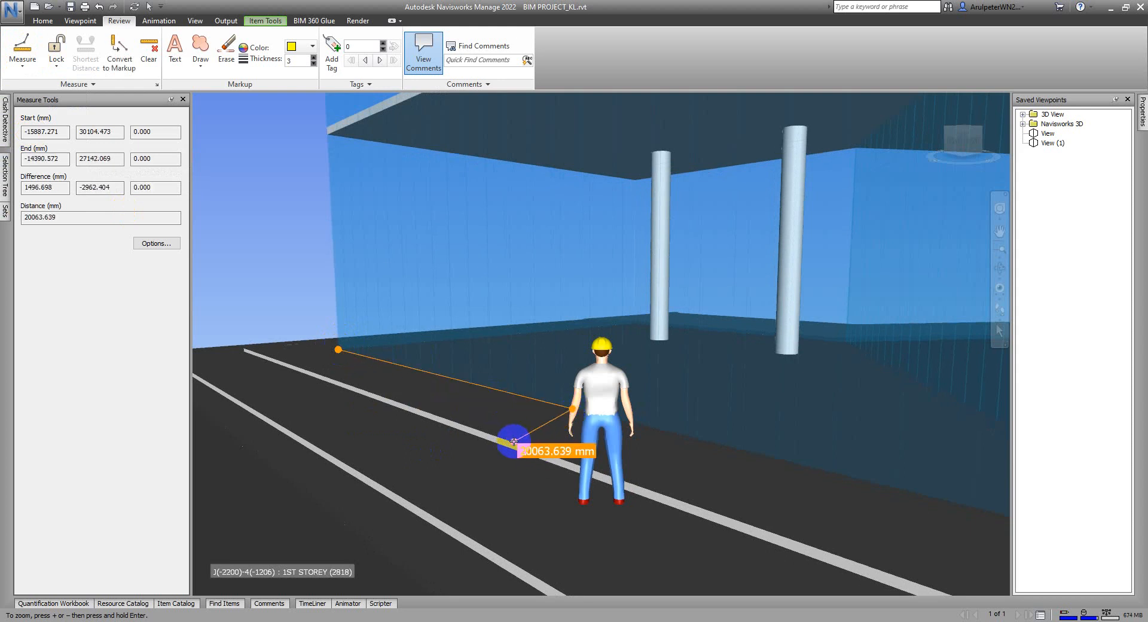
{"action": "left_click", "coordinate": [316, 374]}
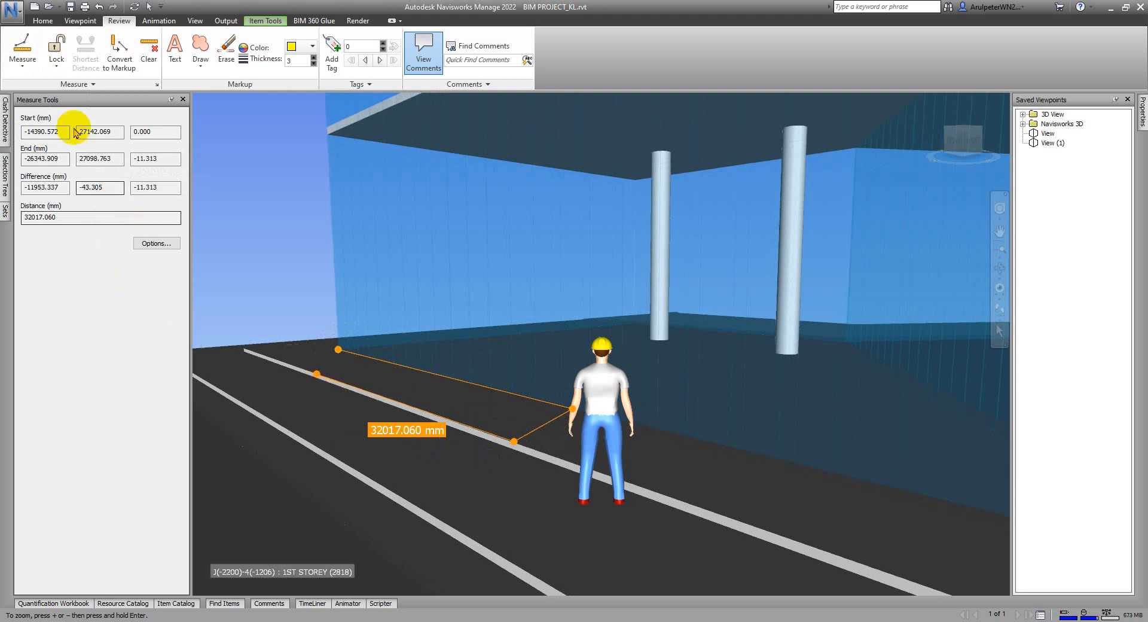
- Measure two separate short segments along the far end of the glass wall's base with the Accumulate tool
{"action": "left_click", "coordinate": [29, 63]}
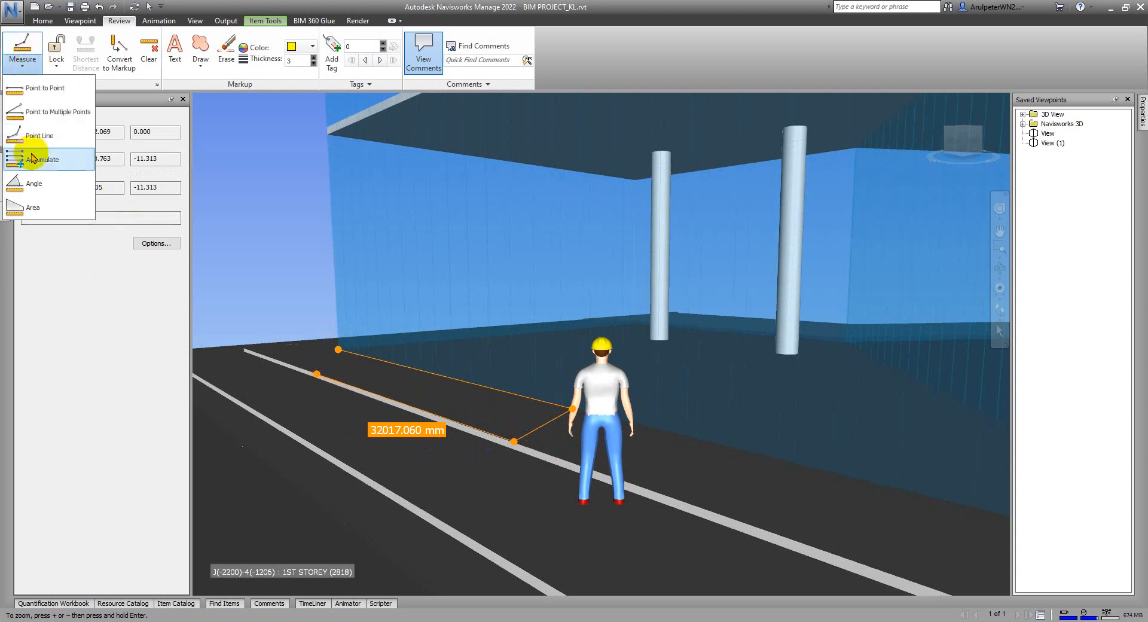
{"action": "left_click", "coordinate": [55, 163]}
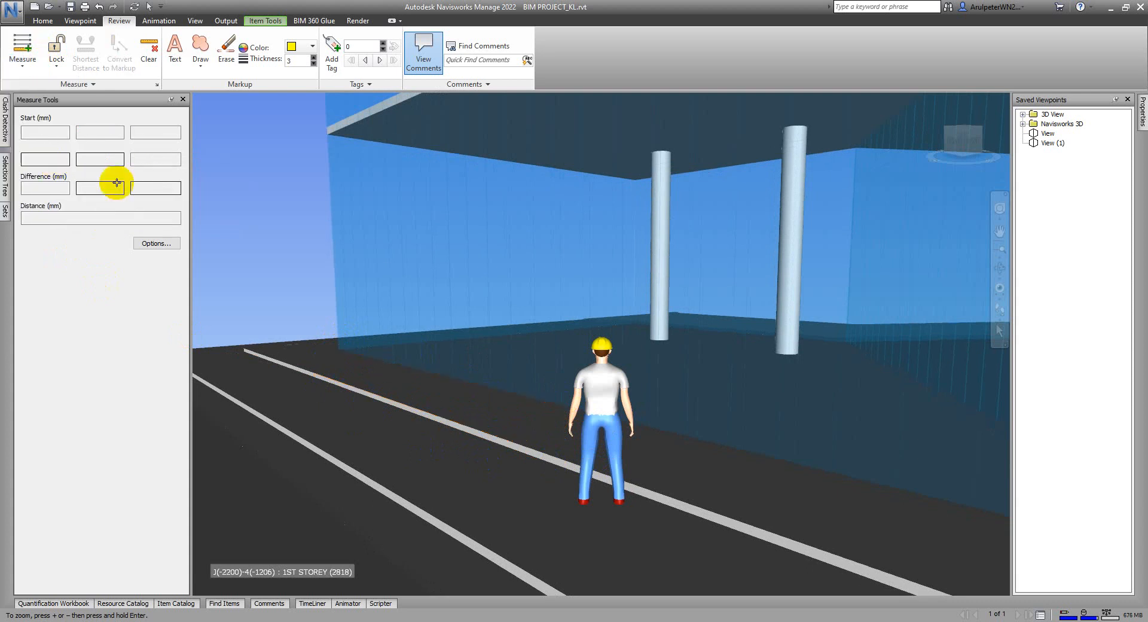
{"action": "scroll", "coordinate": [590, 472], "scroll_direction": "up", "scroll_amount": 2}
{"action": "scroll", "coordinate": [407, 316], "scroll_direction": "up", "scroll_amount": 2}
{"action": "scroll", "coordinate": [406, 315], "scroll_direction": "up", "scroll_amount": 2}
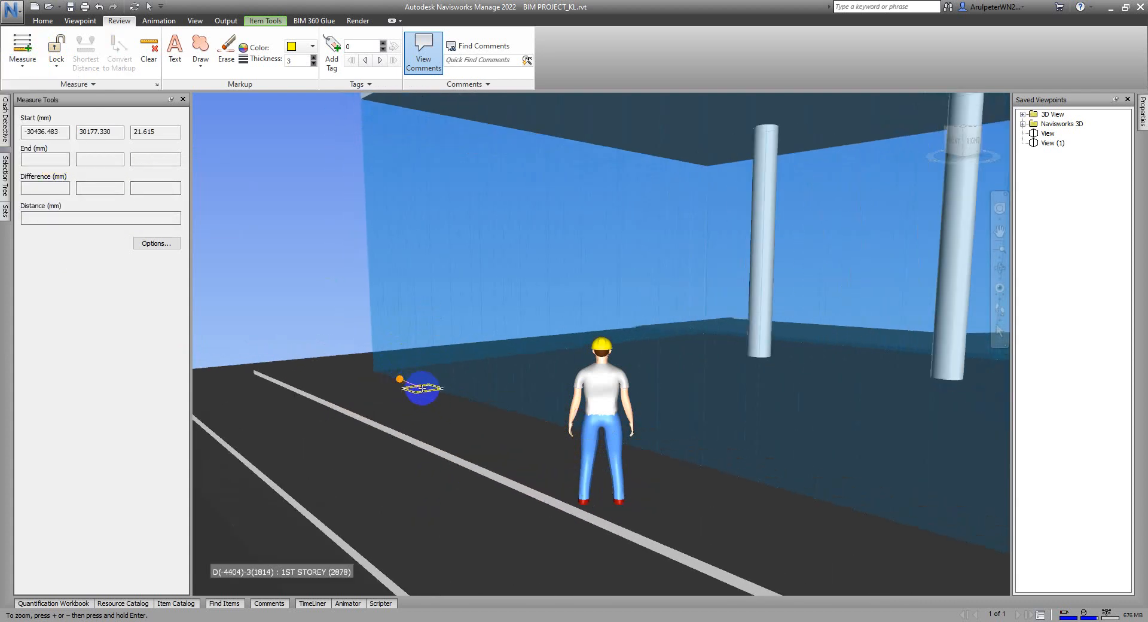
{"action": "left_click", "coordinate": [417, 385]}
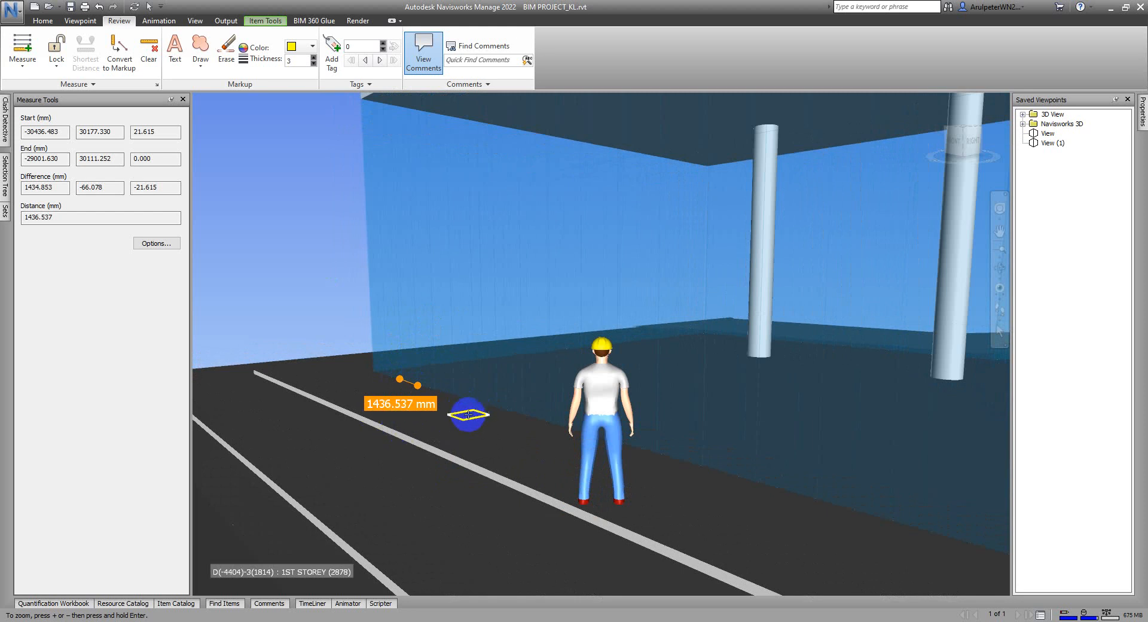
{"action": "left_click", "coordinate": [452, 395]}
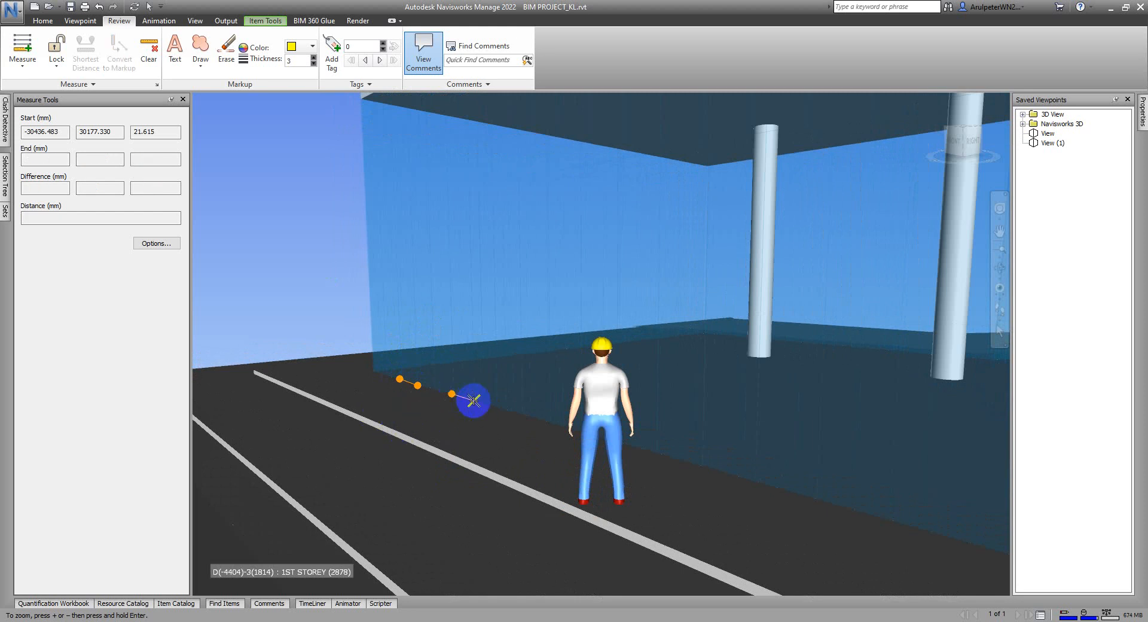
{"action": "left_click", "coordinate": [474, 401]}
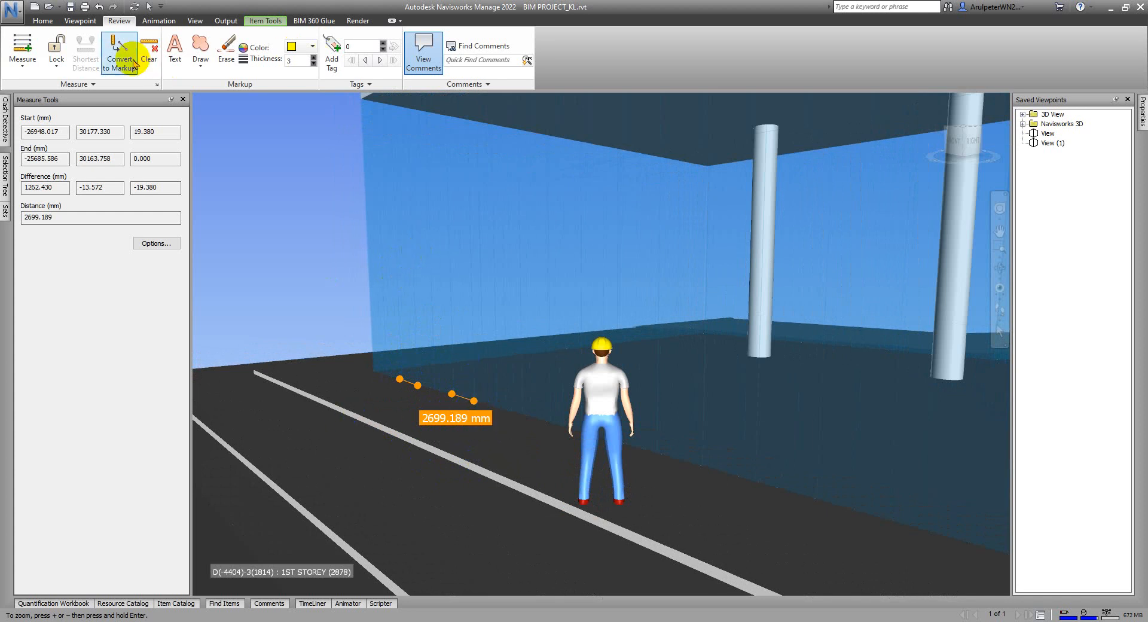
- Measure the angle from the glass wall's near base corner through a point along the adjoining wall base to the white road line
{"action": "left_click", "coordinate": [22, 72]}
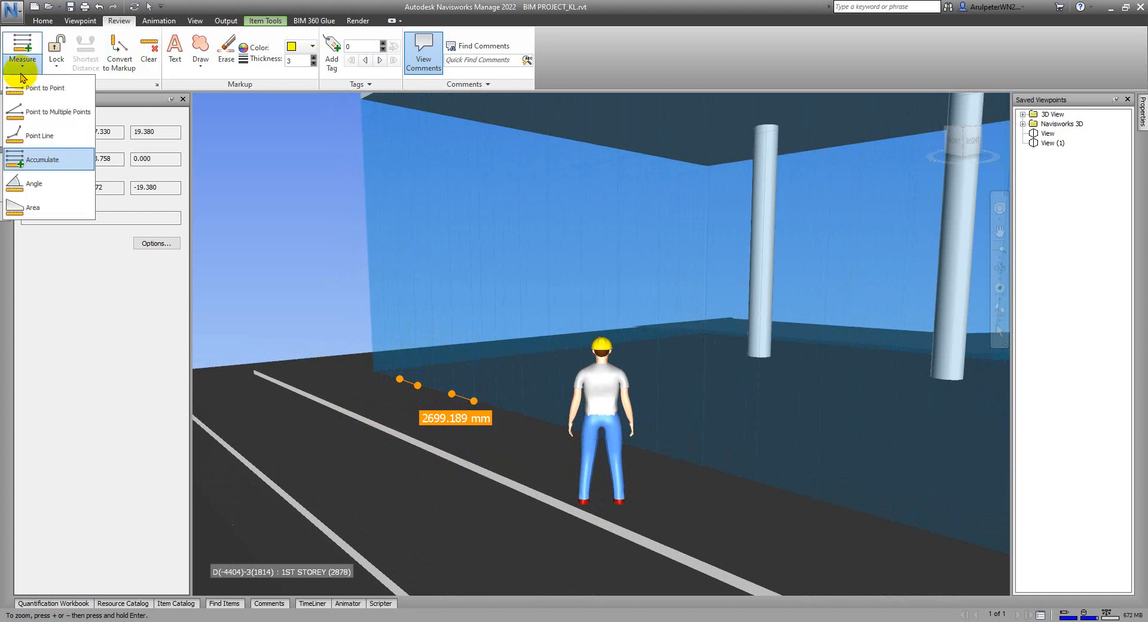
{"action": "left_click", "coordinate": [63, 185]}
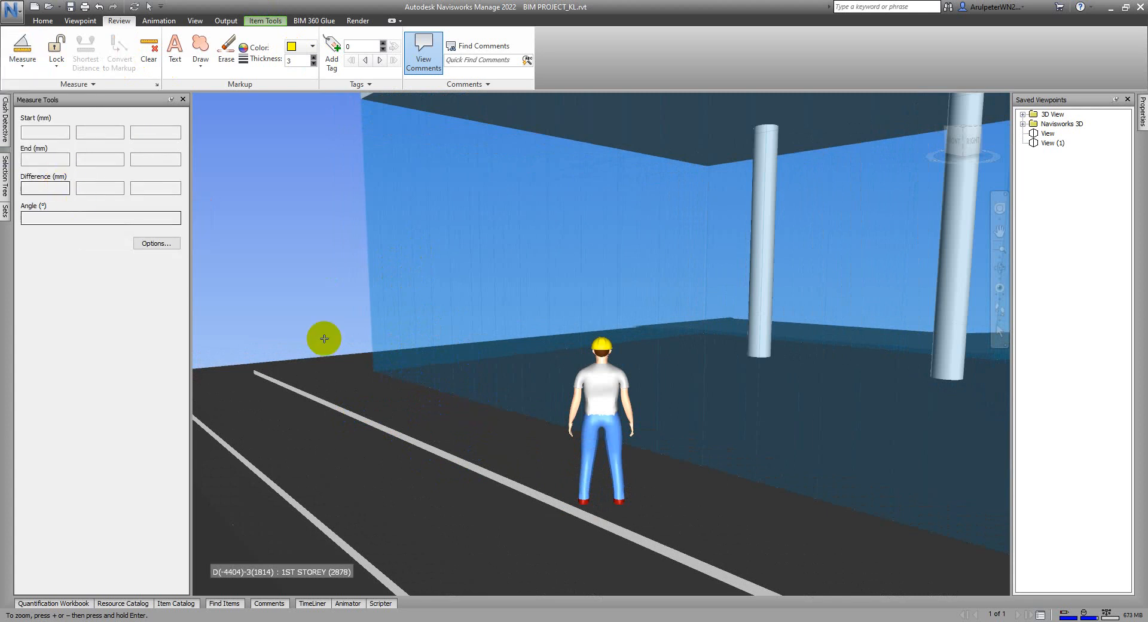
{"action": "scroll", "coordinate": [443, 274], "scroll_direction": "down", "scroll_amount": 3}
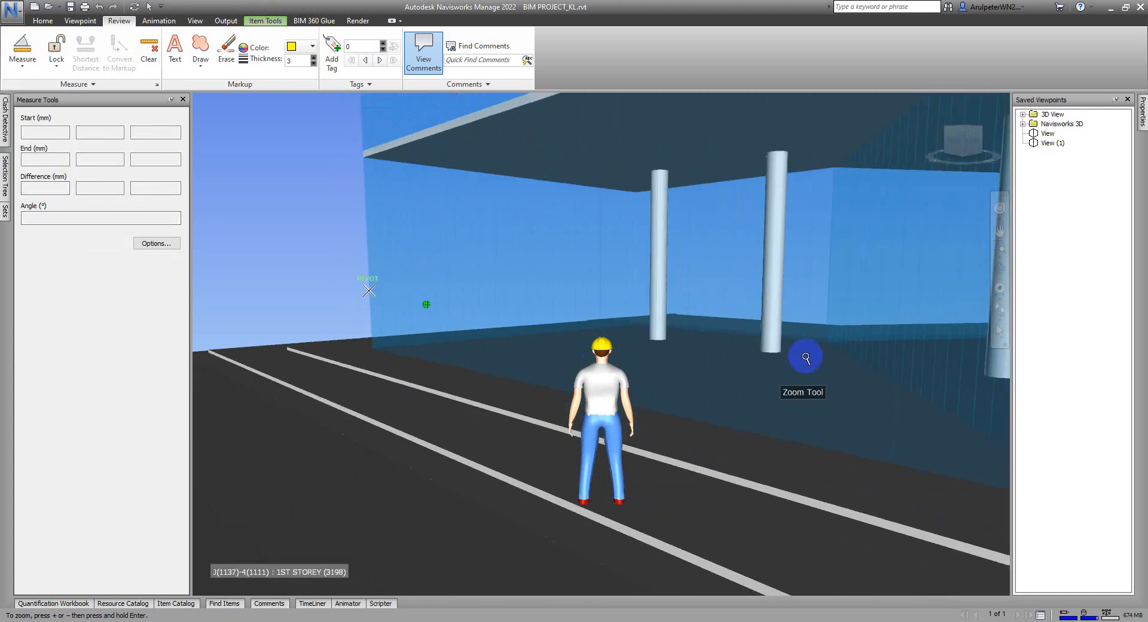
{"action": "middle_click_drag", "start_coordinate": [805, 357], "coordinate": [410, 278]}
{"action": "middle_click_drag", "start_coordinate": [889, 387], "coordinate": [658, 353]}
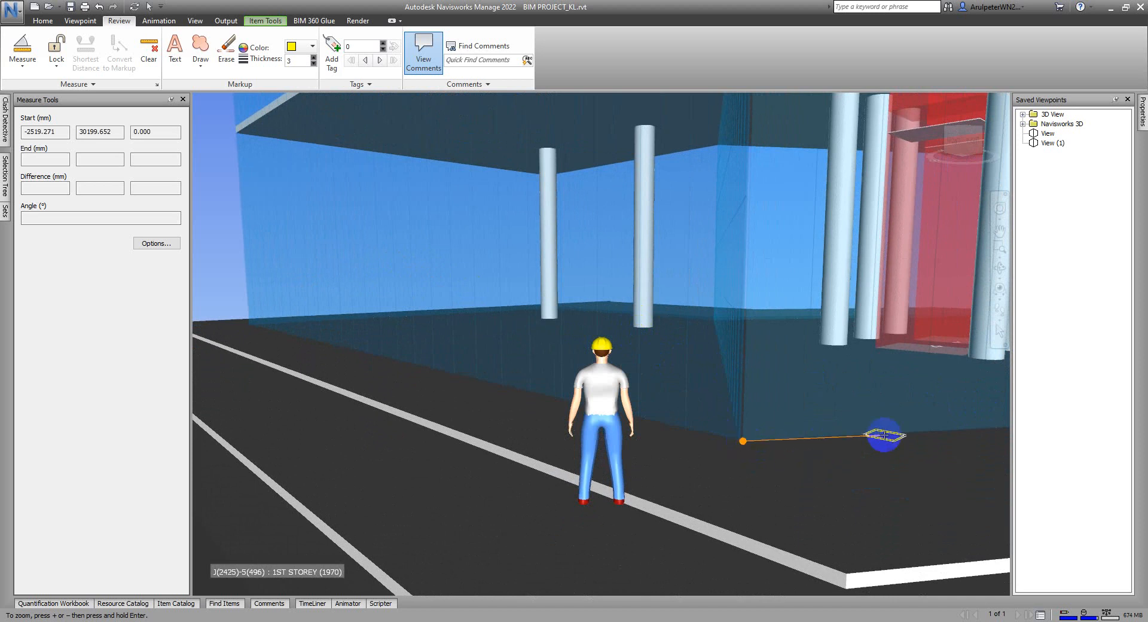
{"action": "left_click", "coordinate": [887, 435]}
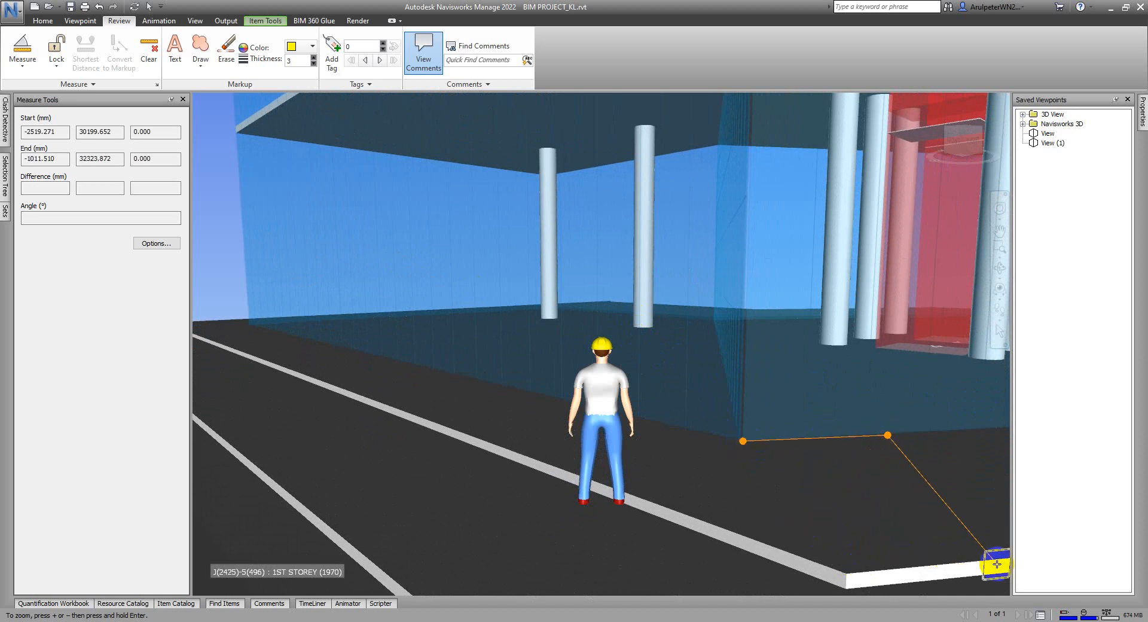
{"action": "left_click", "coordinate": [993, 558]}
{"action": "scroll", "coordinate": [891, 449], "scroll_direction": "up", "scroll_amount": 1}
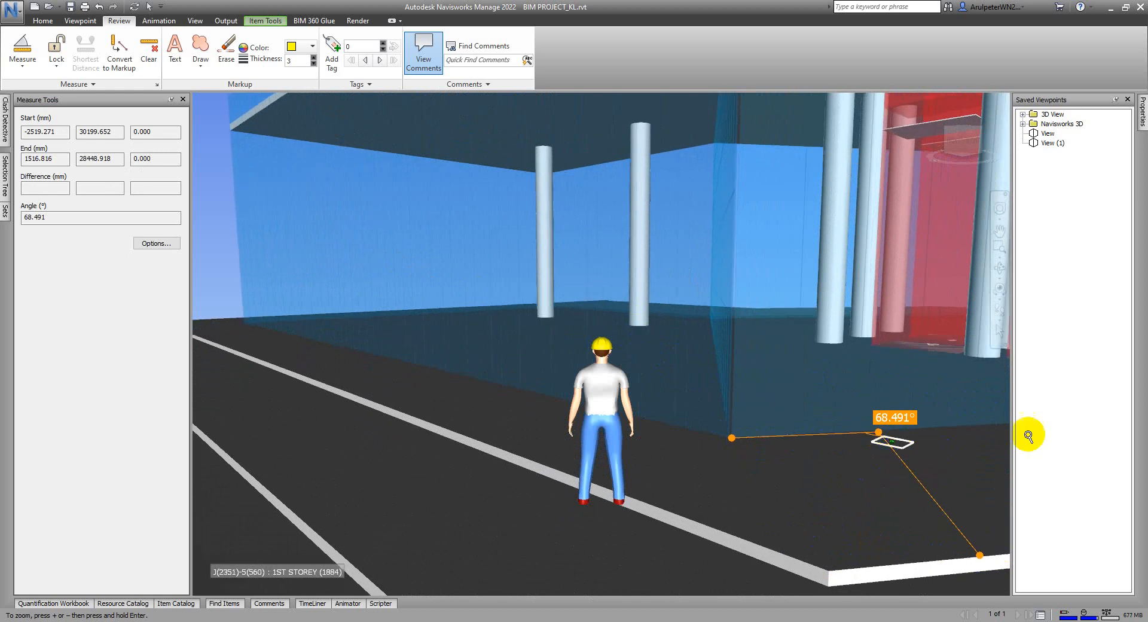
{"action": "scroll", "coordinate": [932, 432], "scroll_direction": "up", "scroll_amount": 2}
{"action": "scroll", "coordinate": [932, 432], "scroll_direction": "down", "scroll_amount": 1}
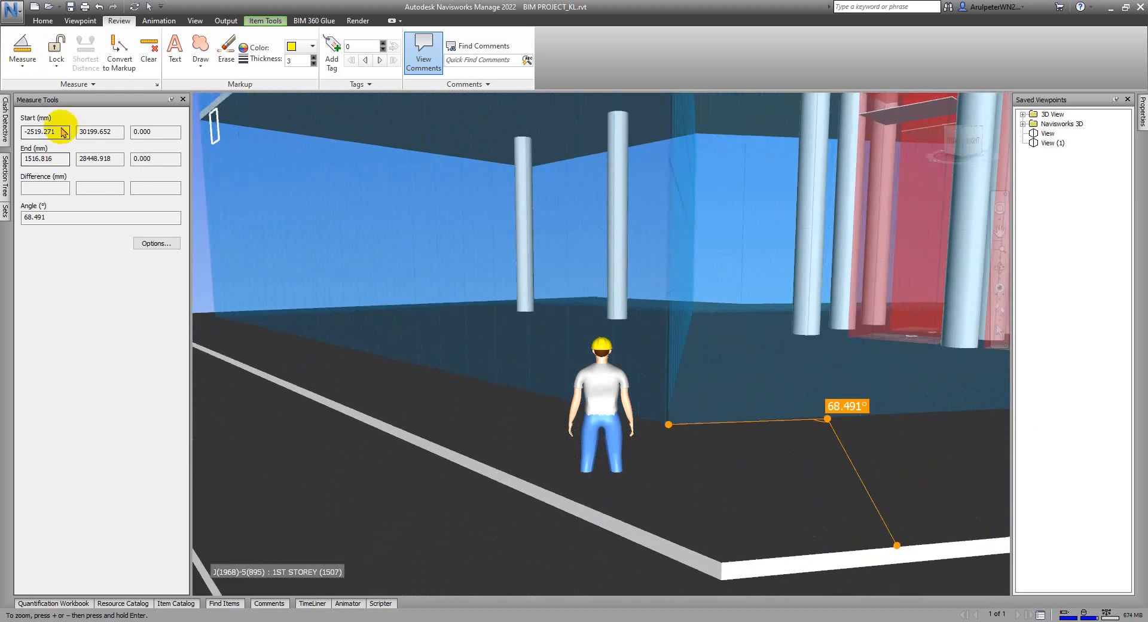
- Measure the area of the strip between the two white road lines through its four end corners, and clear the measurement
{"action": "left_click", "coordinate": [12, 64]}
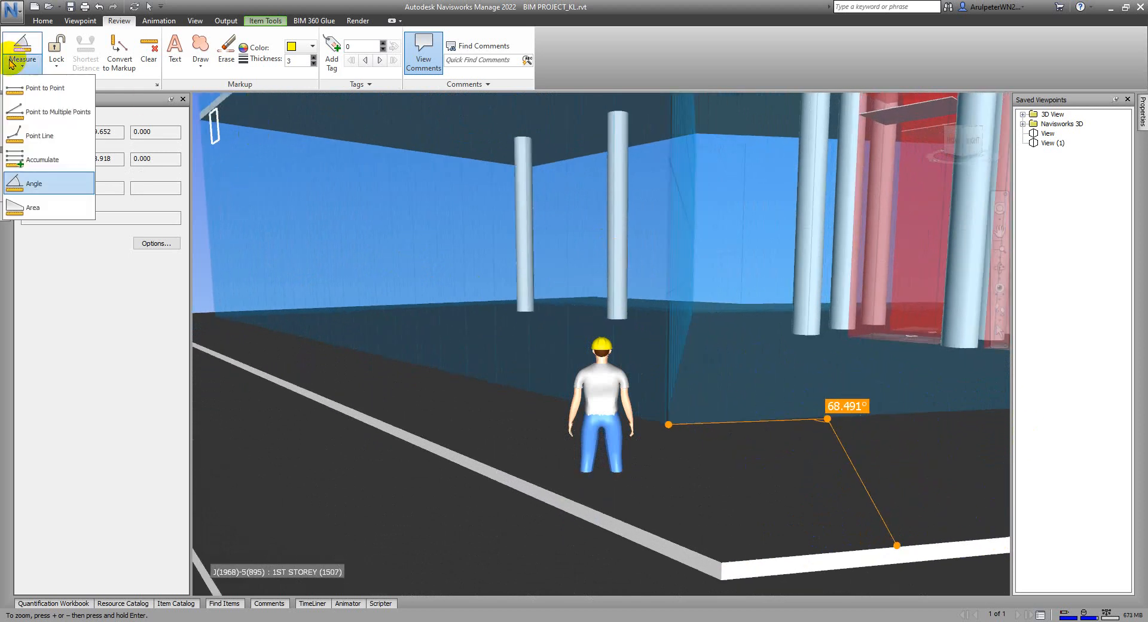
{"action": "left_click", "coordinate": [36, 207]}
{"action": "scroll", "coordinate": [659, 420], "scroll_direction": "down", "scroll_amount": 3}
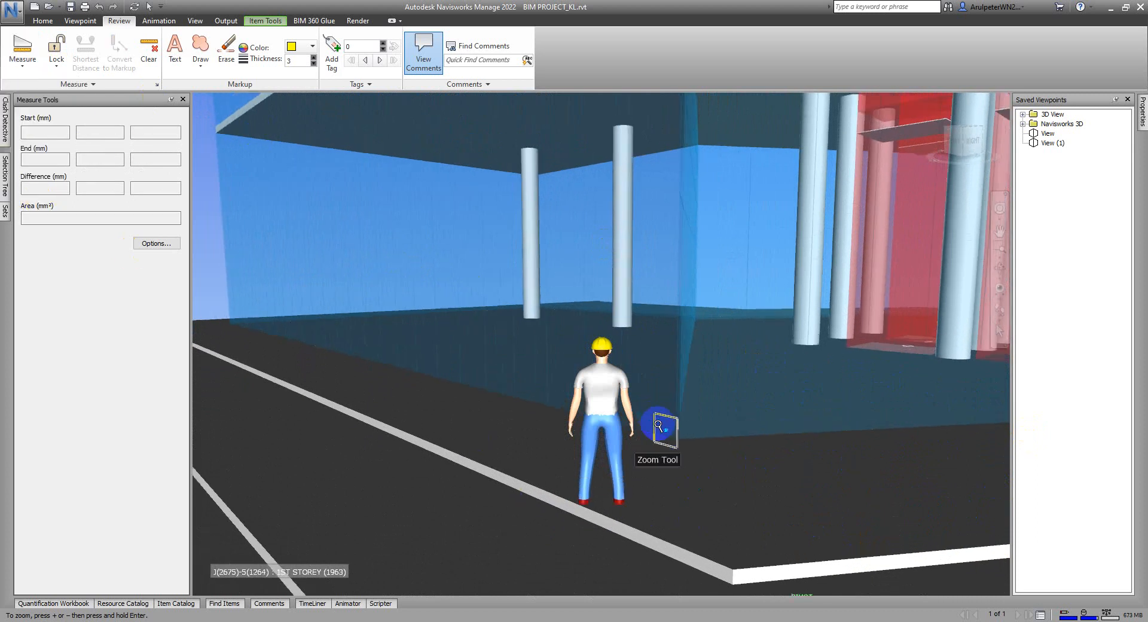
{"action": "middle_click_drag", "start_coordinate": [558, 412], "coordinate": [942, 417]}
{"action": "middle_click_drag", "start_coordinate": [515, 356], "coordinate": [710, 405]}
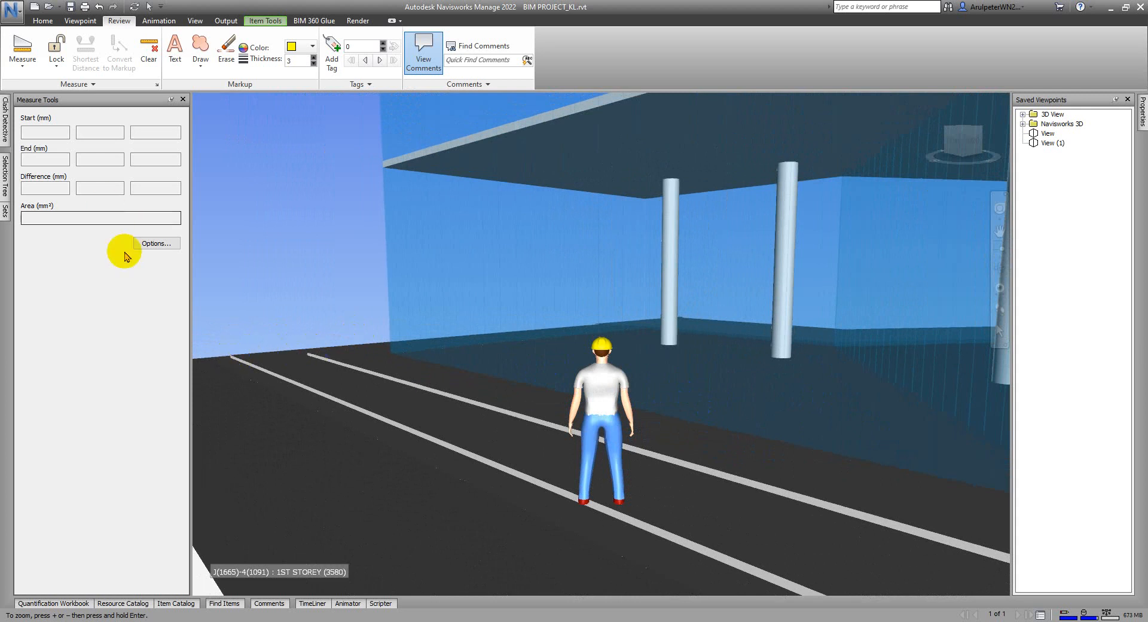
{"action": "left_click", "coordinate": [27, 60]}
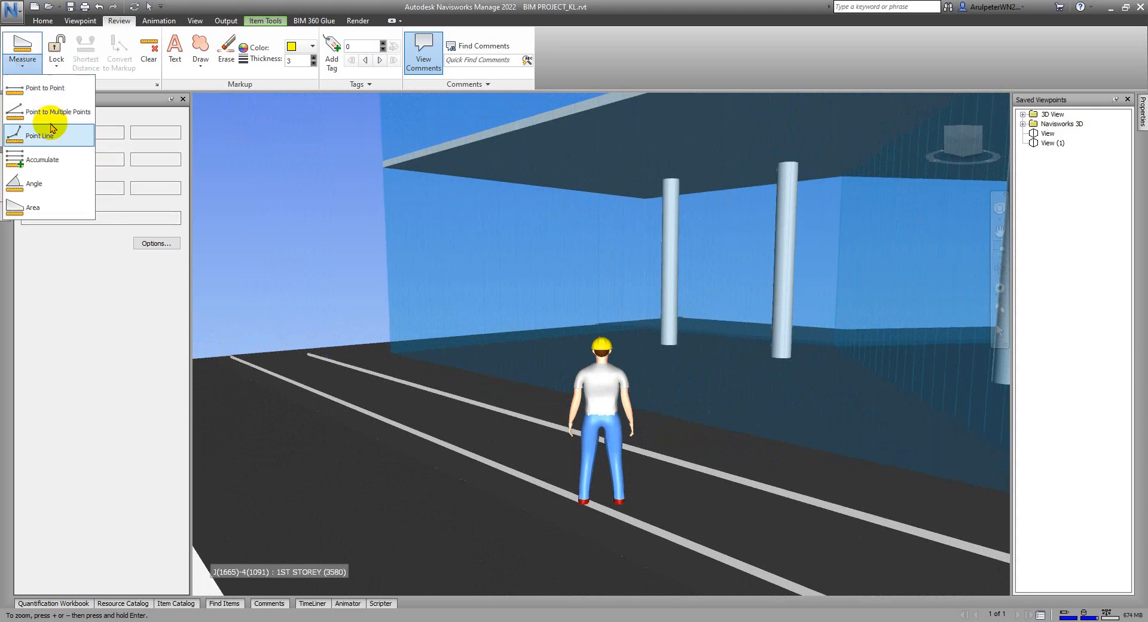
{"action": "left_click", "coordinate": [36, 185]}
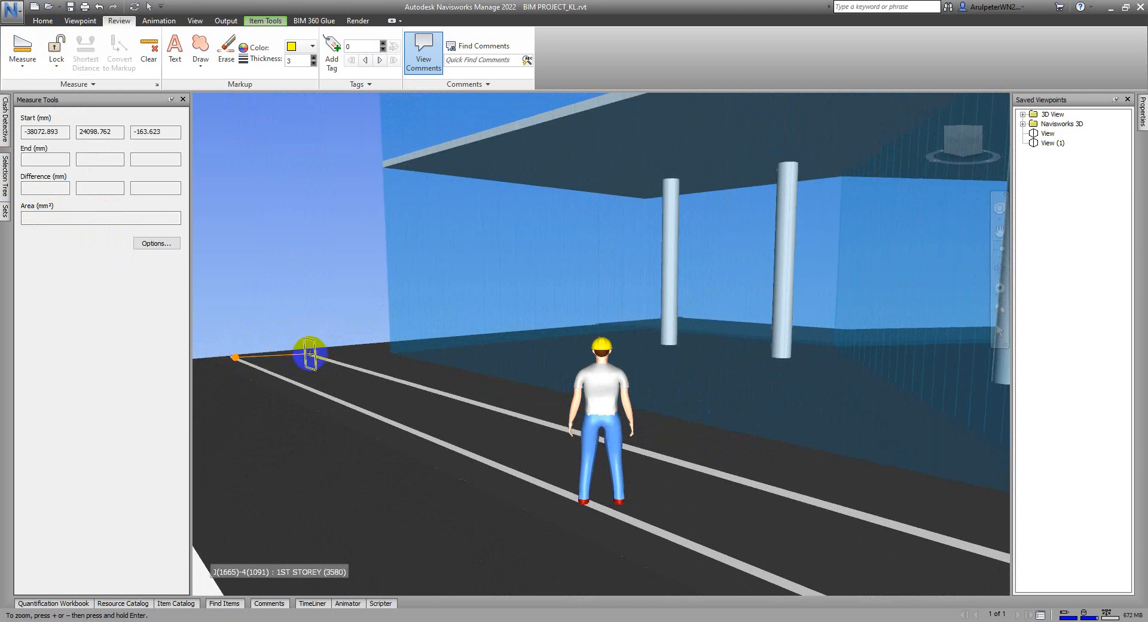
{"action": "left_click", "coordinate": [309, 354]}
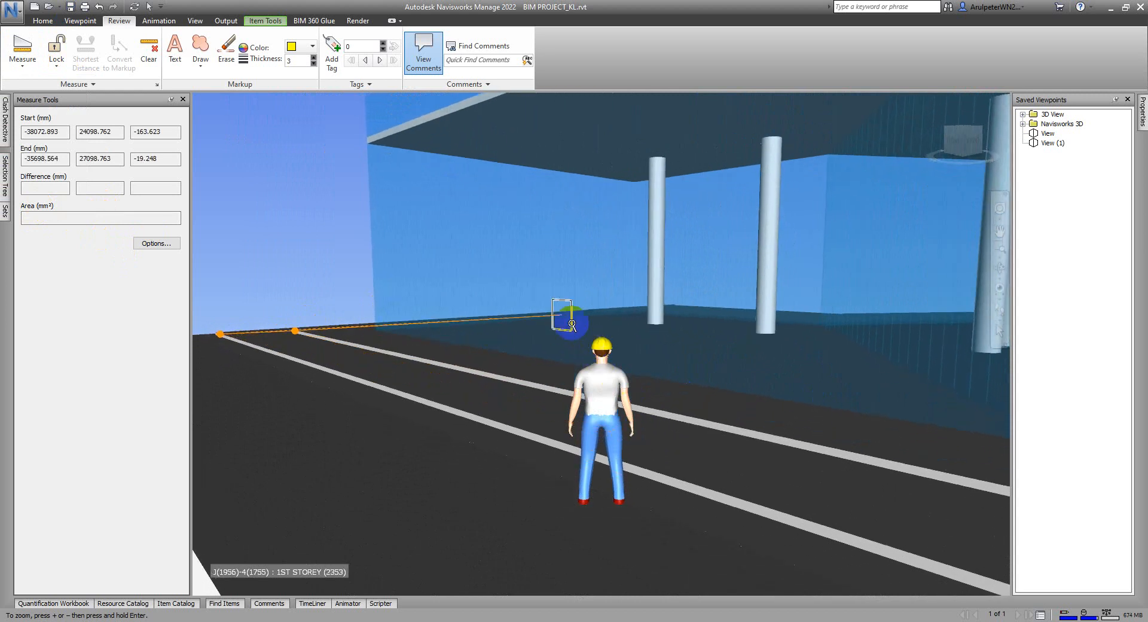
{"action": "scroll", "coordinate": [572, 323], "scroll_direction": "down", "scroll_amount": 3}
{"action": "middle_click_drag", "start_coordinate": [847, 435], "coordinate": [635, 413]}
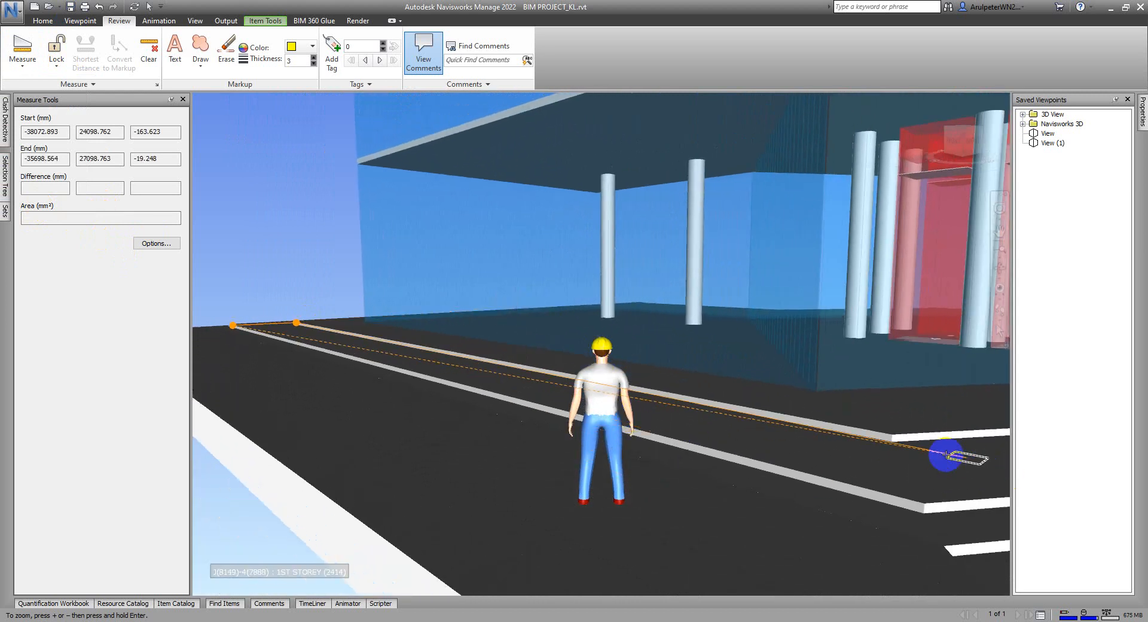
{"action": "left_click", "coordinate": [894, 441]}
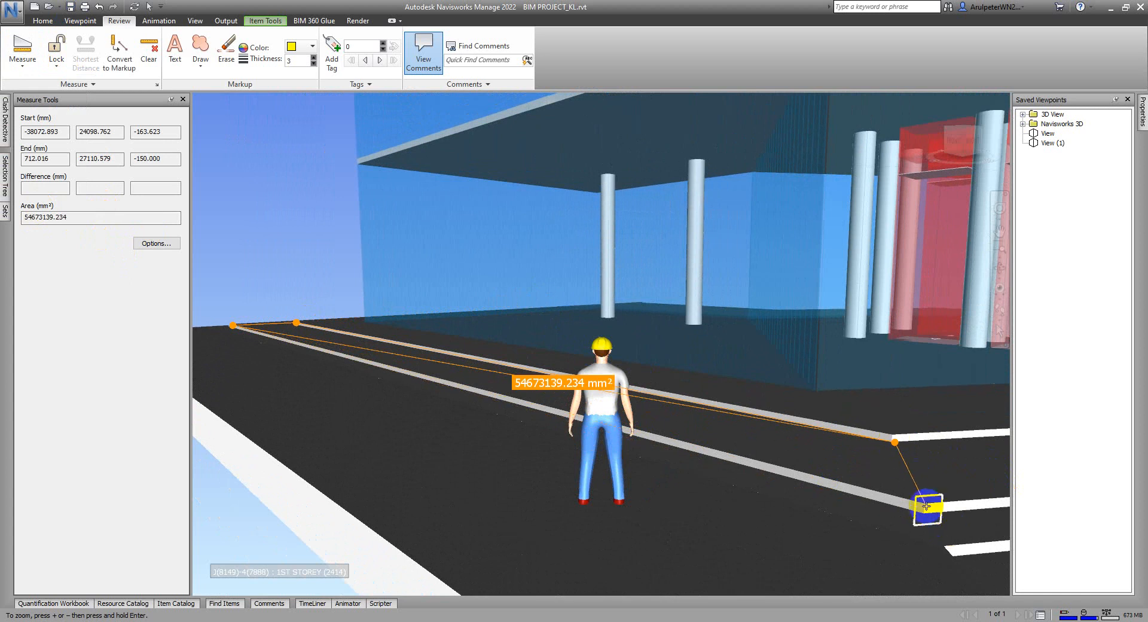
{"action": "left_click", "coordinate": [924, 504]}
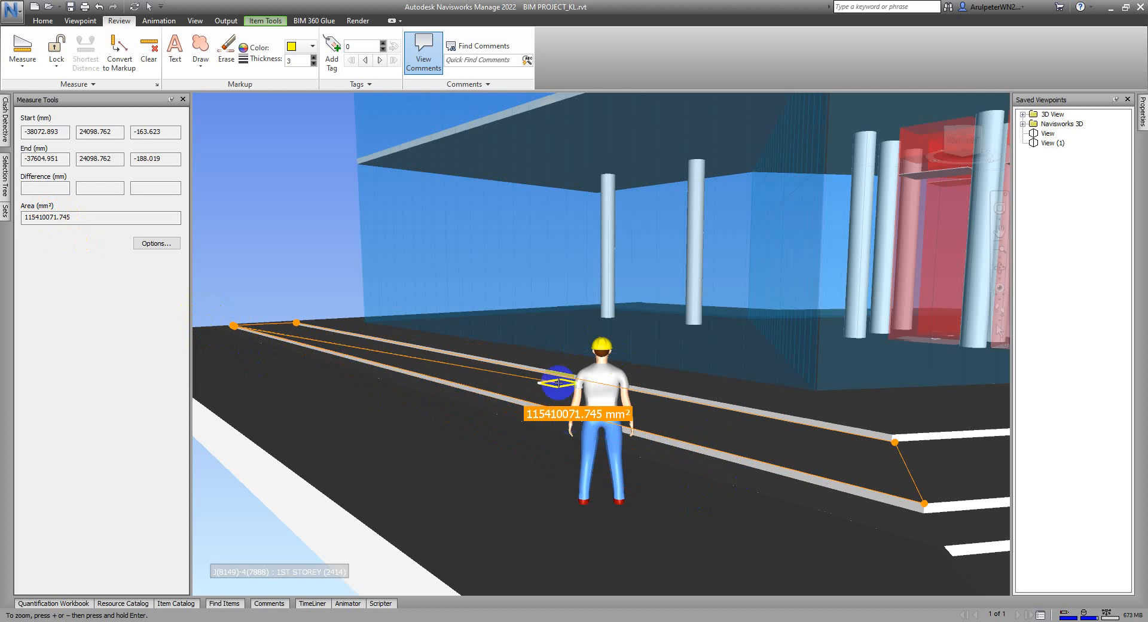
{"action": "key", "text": "Escape"}
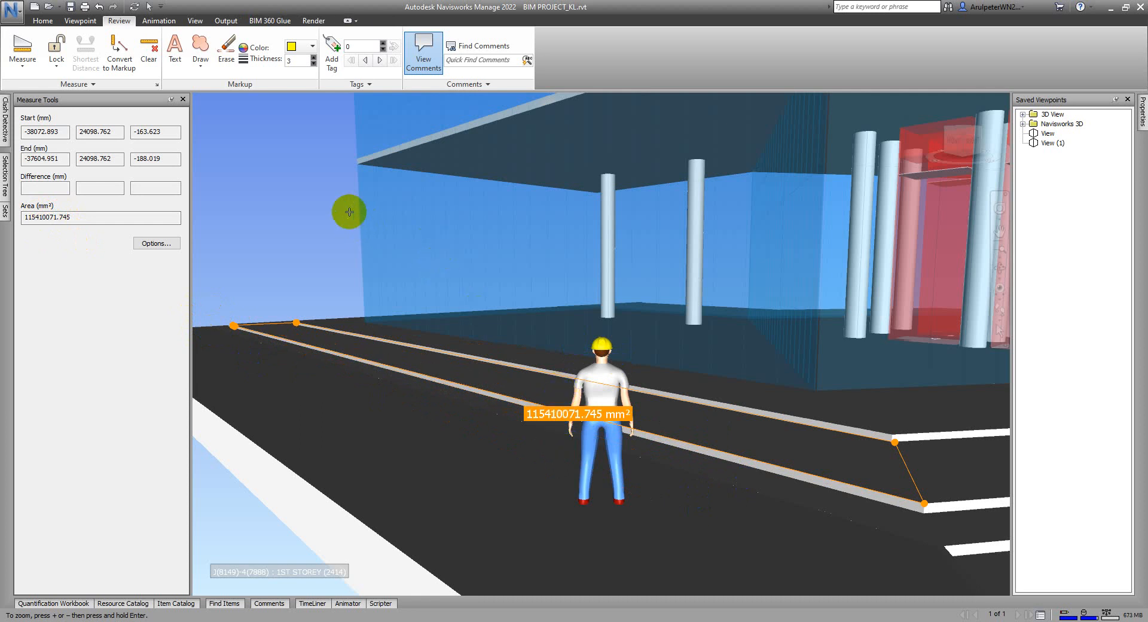
{"action": "left_click", "coordinate": [149, 60]}
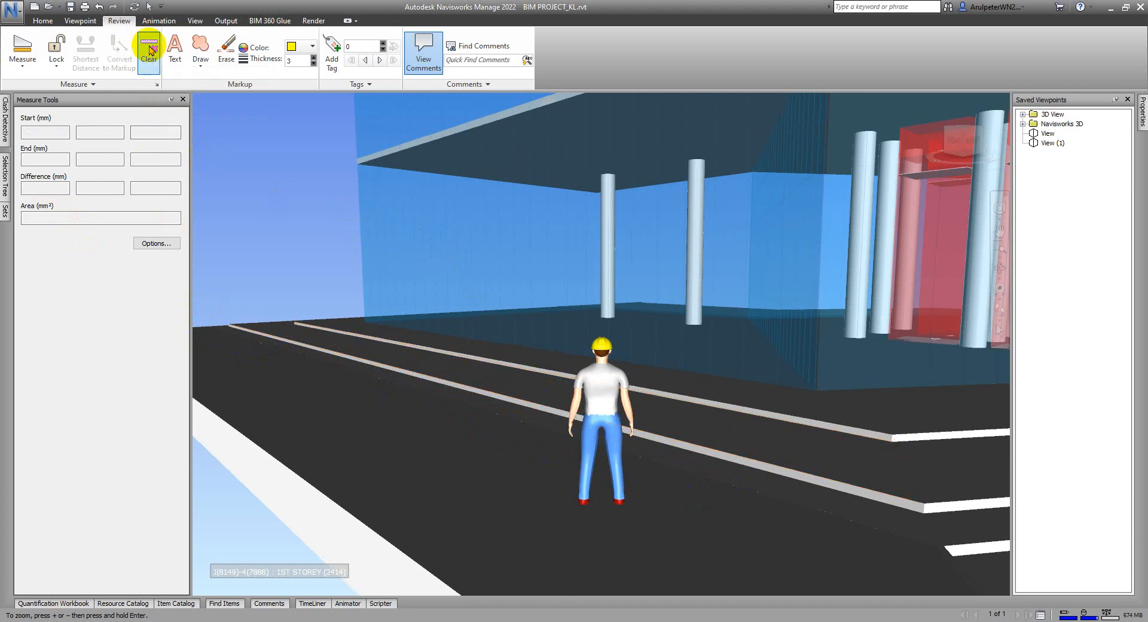